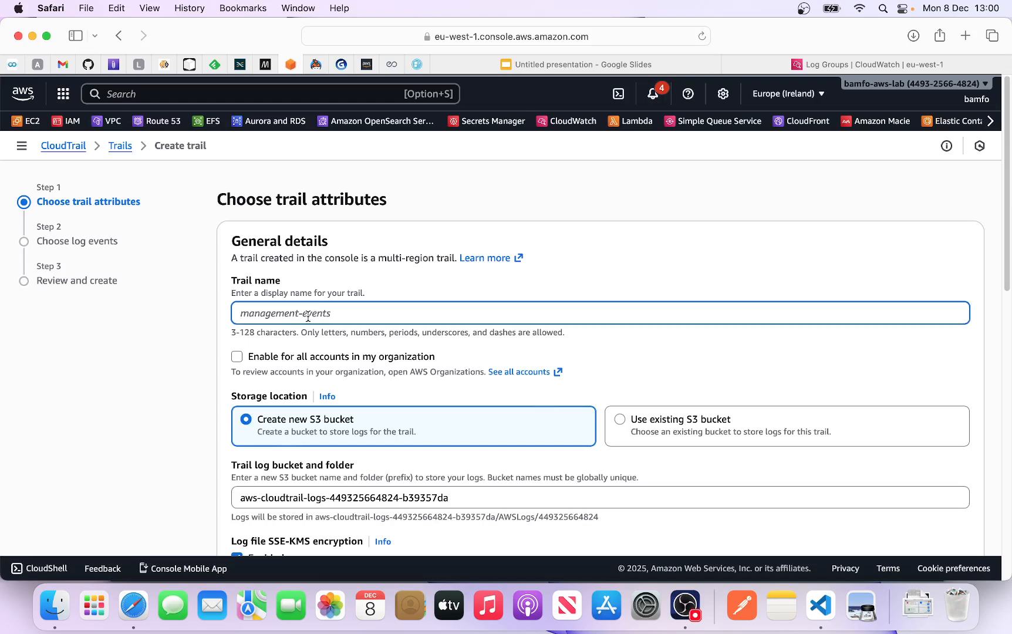
Name the new trail simplydan.
type("simplydan")
scroll(303, 329, "down", 1)
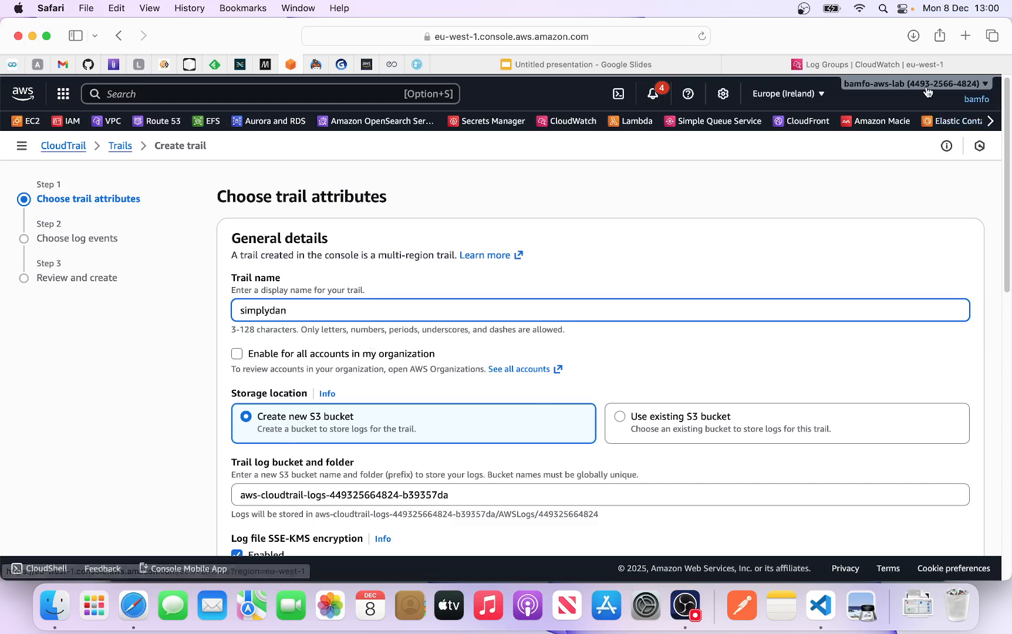
scroll(503, 273, "down", 1)
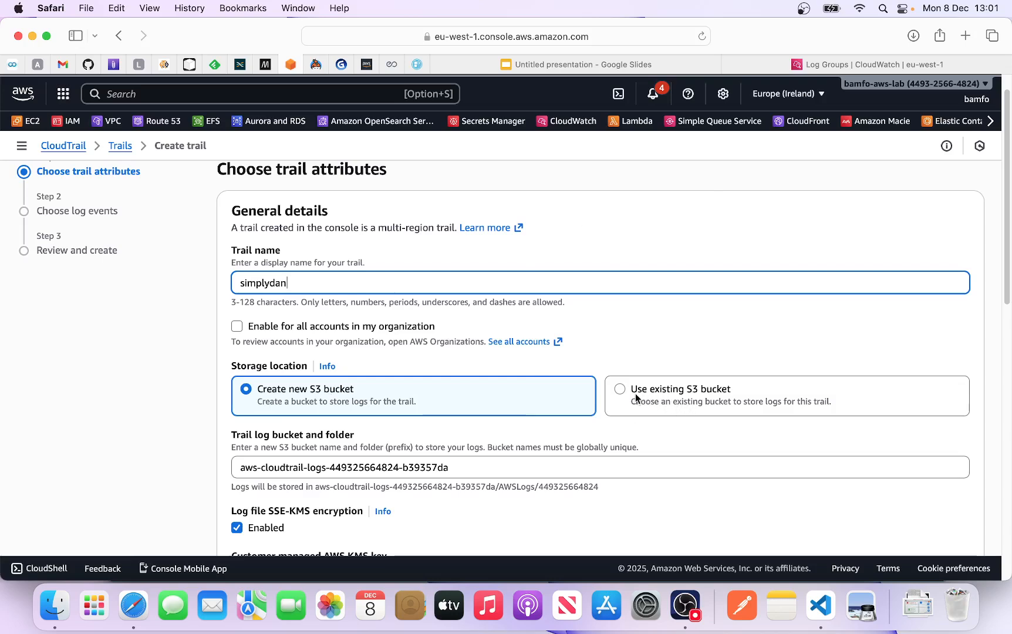
Rename the new S3 bucket for the trail logs to cloudtrail-log-simplydan.
left_click_drag(470, 468, 321, 468)
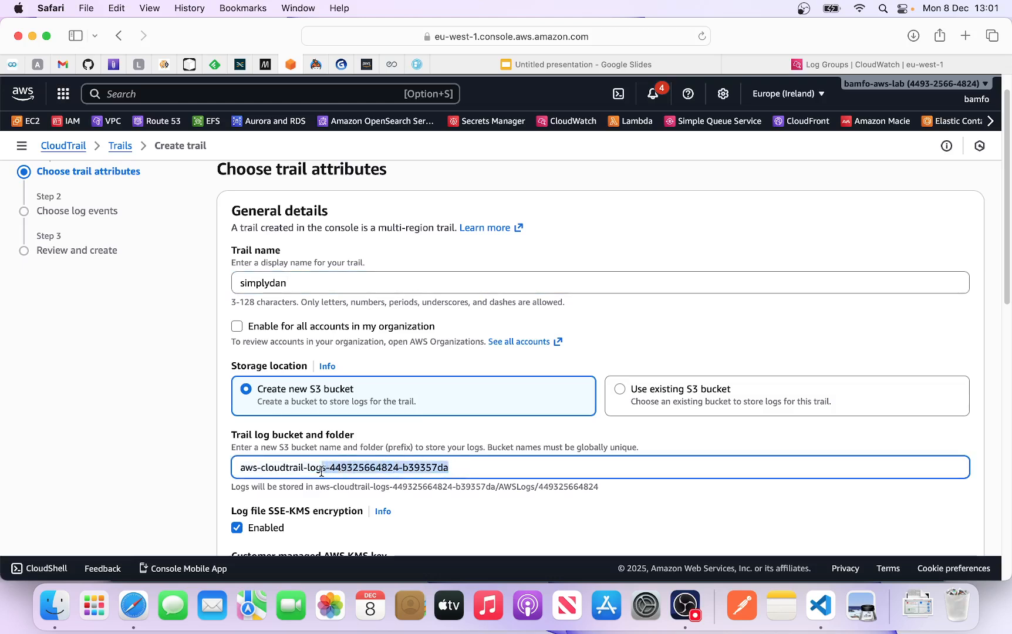
key("BackSpace")
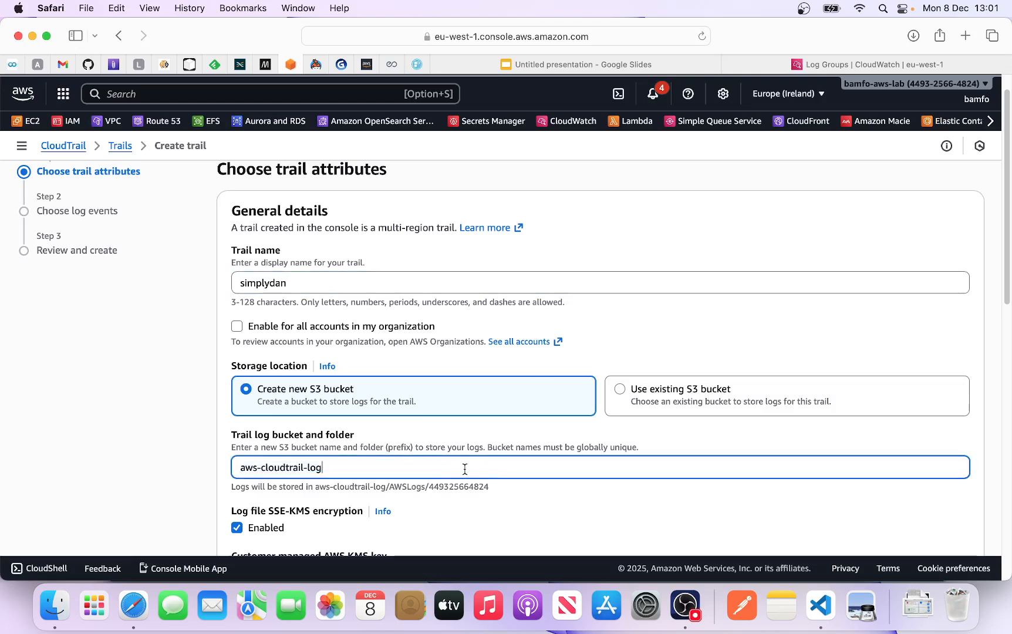
type("-")
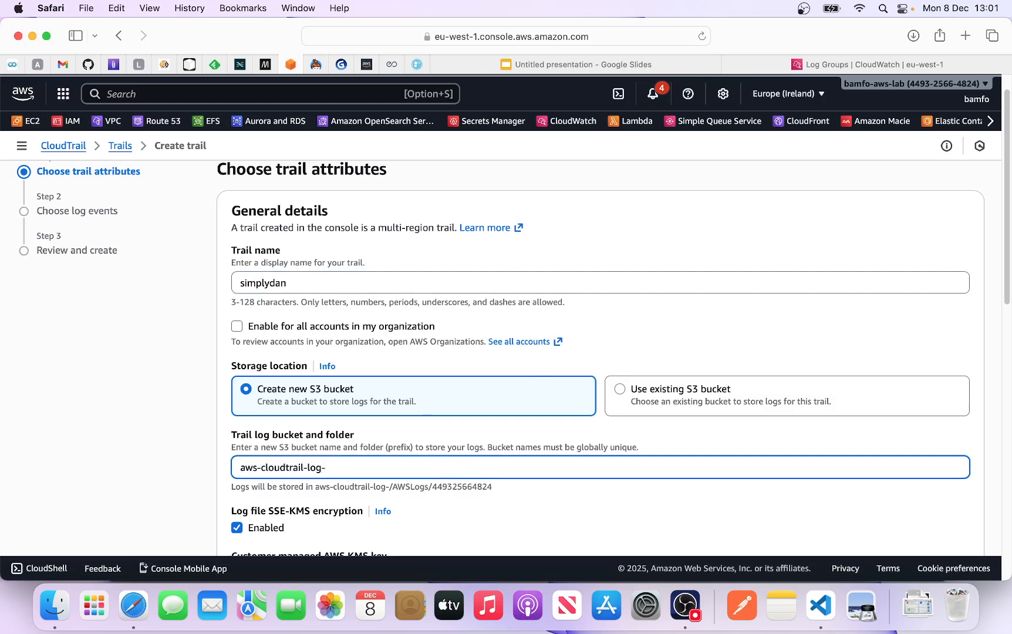
type("simply")
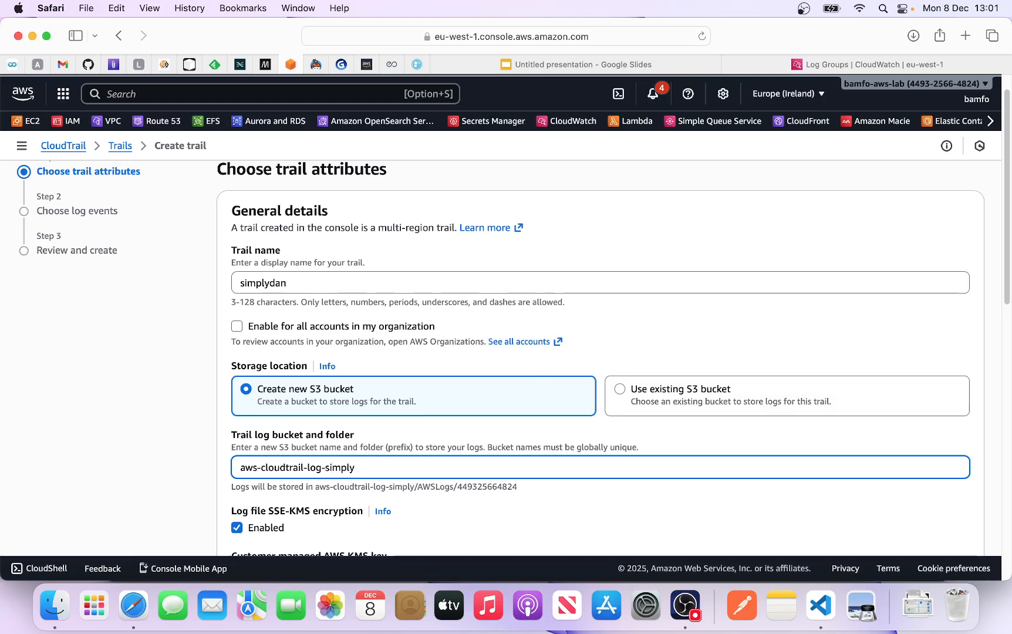
type("dan")
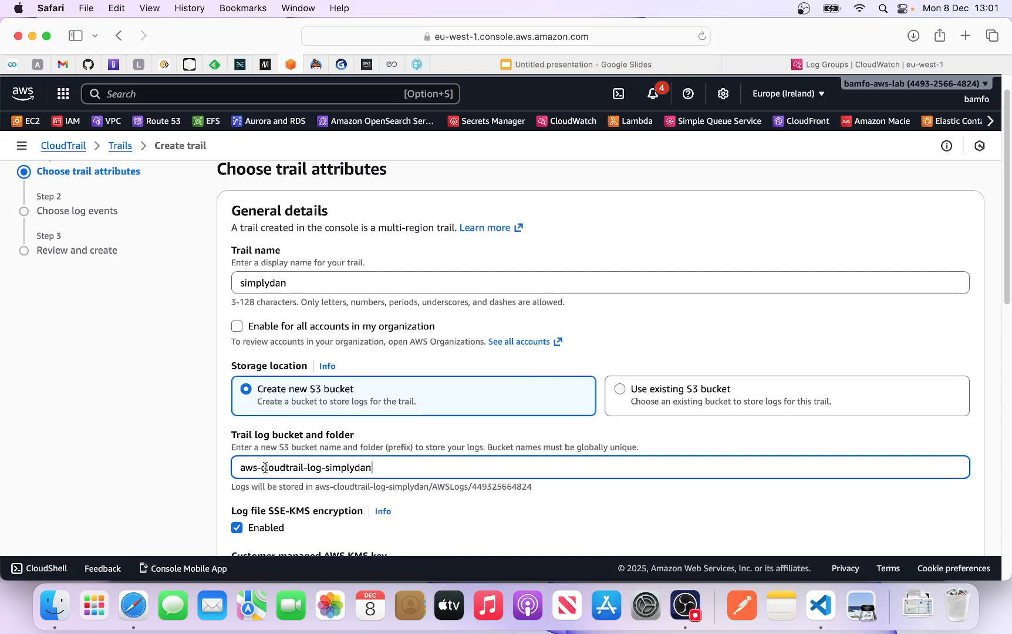
left_click_drag(262, 468, 242, 469)
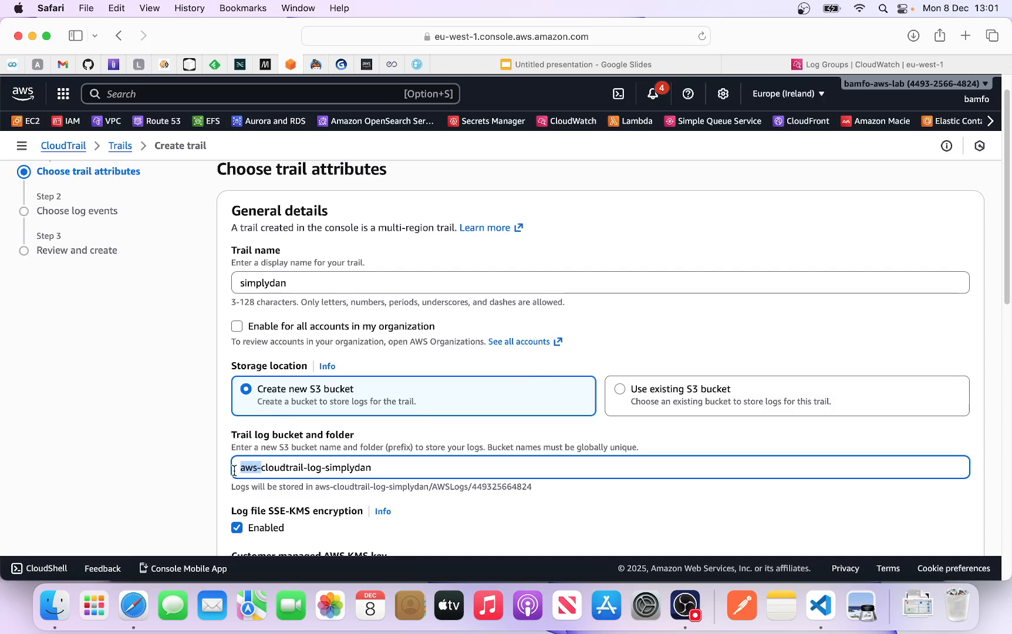
key("BackSpace")
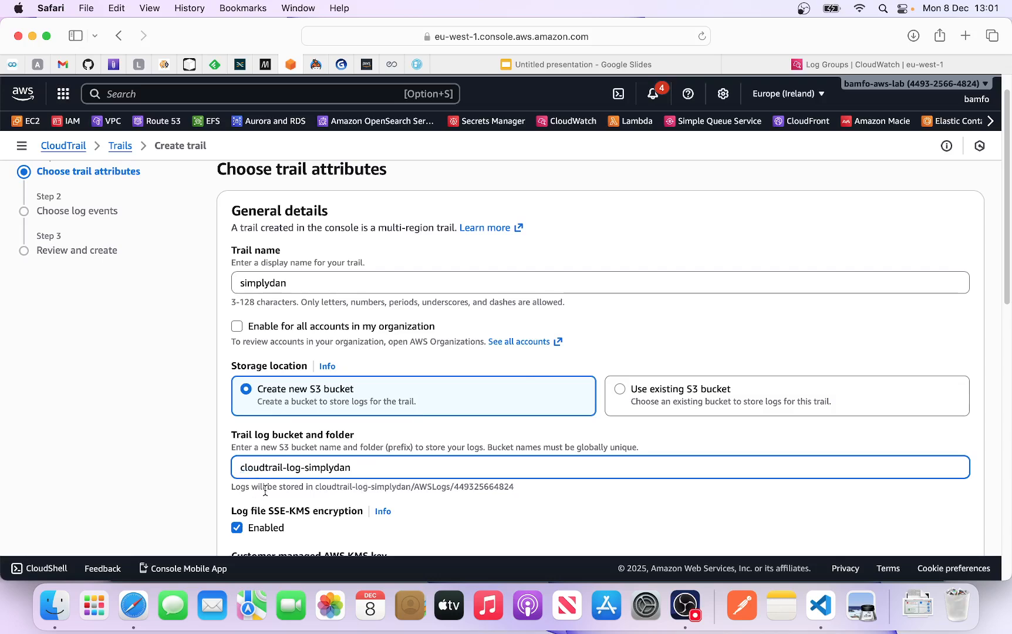
Disable SSE-KMS encryption for the trail's log files.
scroll(332, 459, "down", 1)
scroll(332, 459, "down", 5)
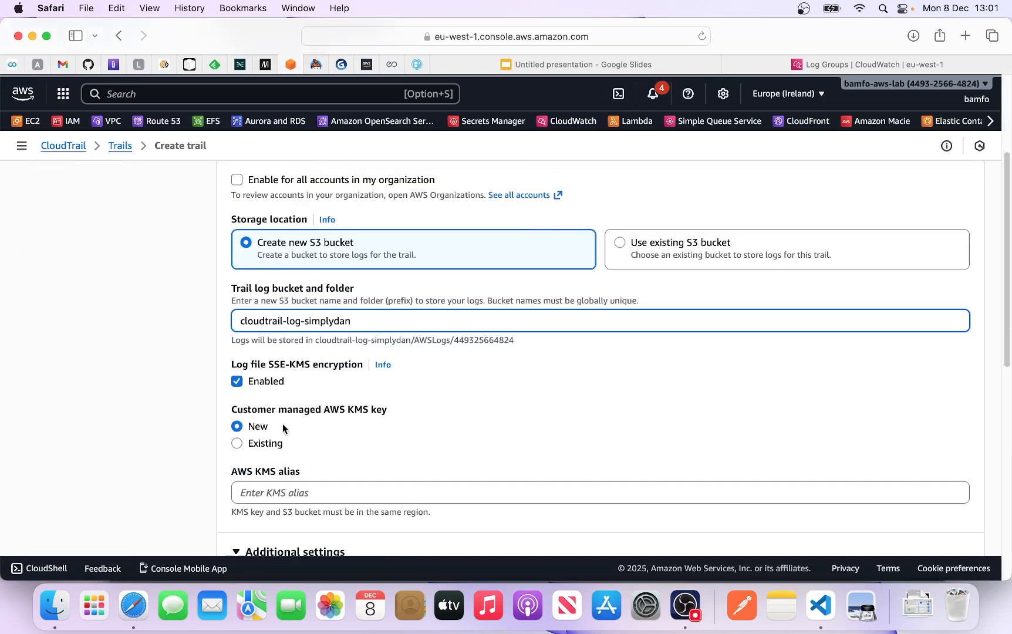
left_click(236, 383)
Open the help information on log file validation and read how it checks delivered logs for changes.
scroll(312, 388, "down", 1)
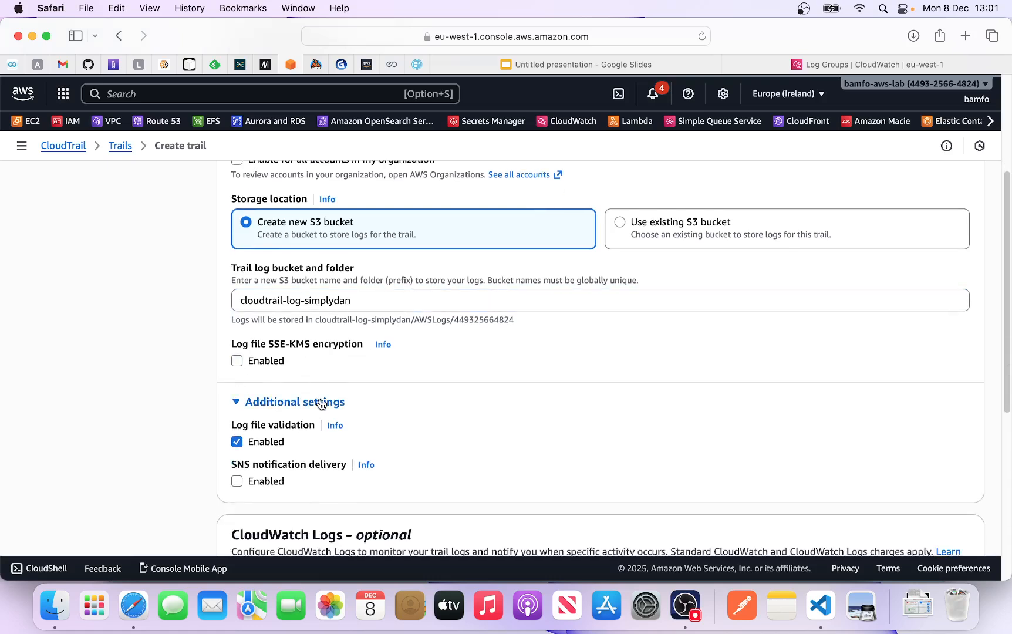
scroll(305, 411, "down", 1)
scroll(288, 414, "down", 1)
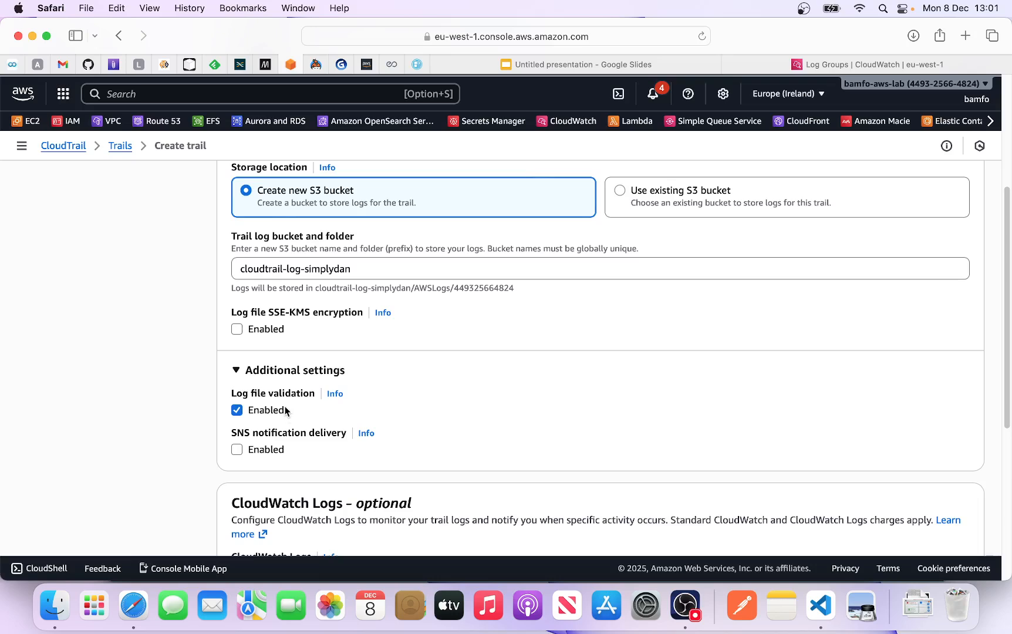
left_click(333, 393)
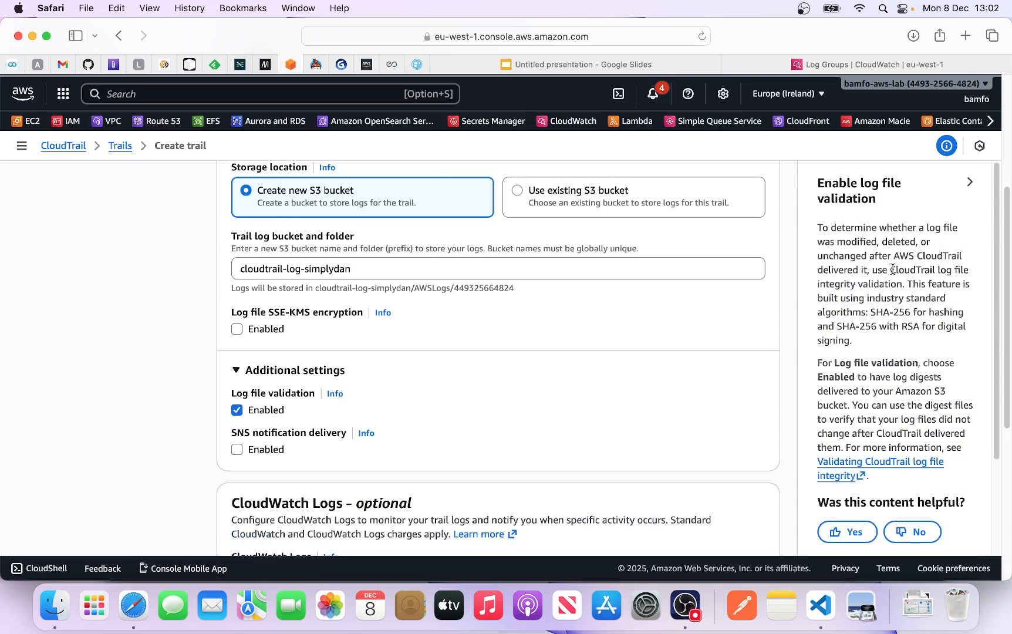
left_click_drag(916, 270, 961, 257)
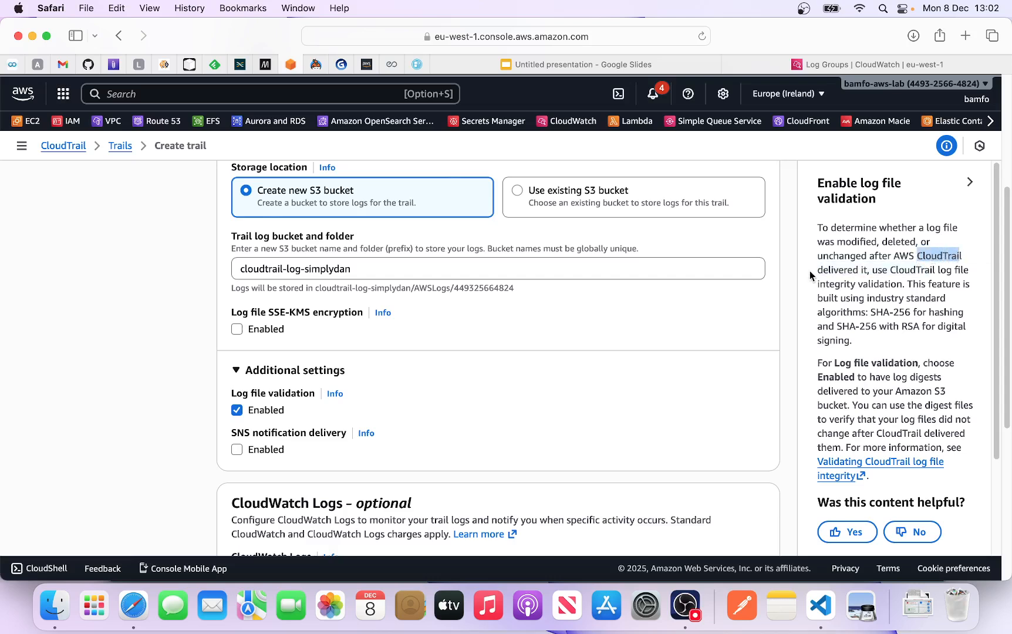
left_click_drag(825, 269, 869, 270)
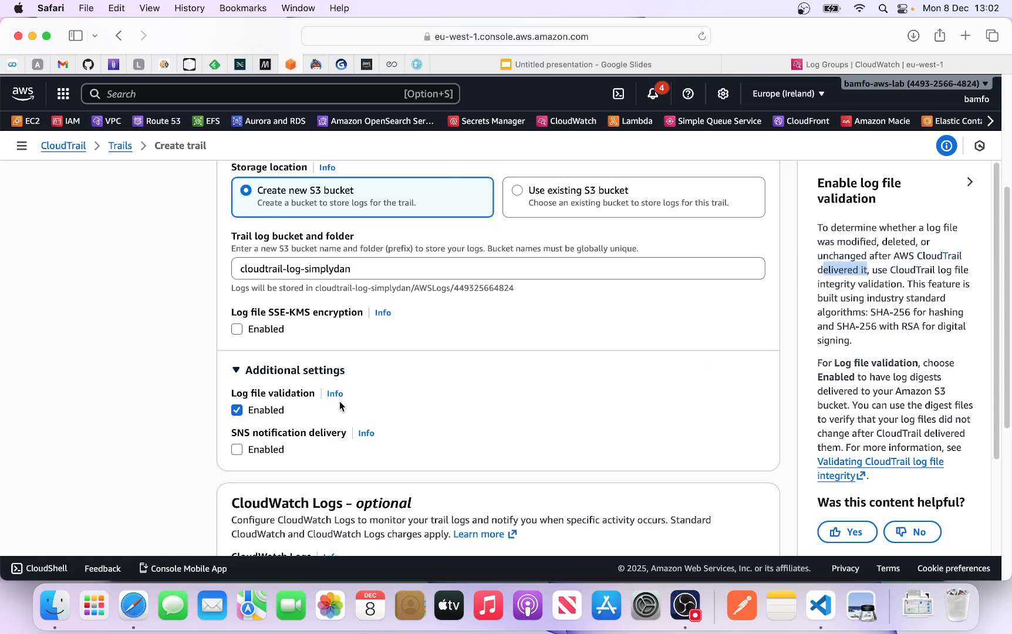
Enable CloudWatch Logs for the trail.
scroll(375, 387, "down", 1)
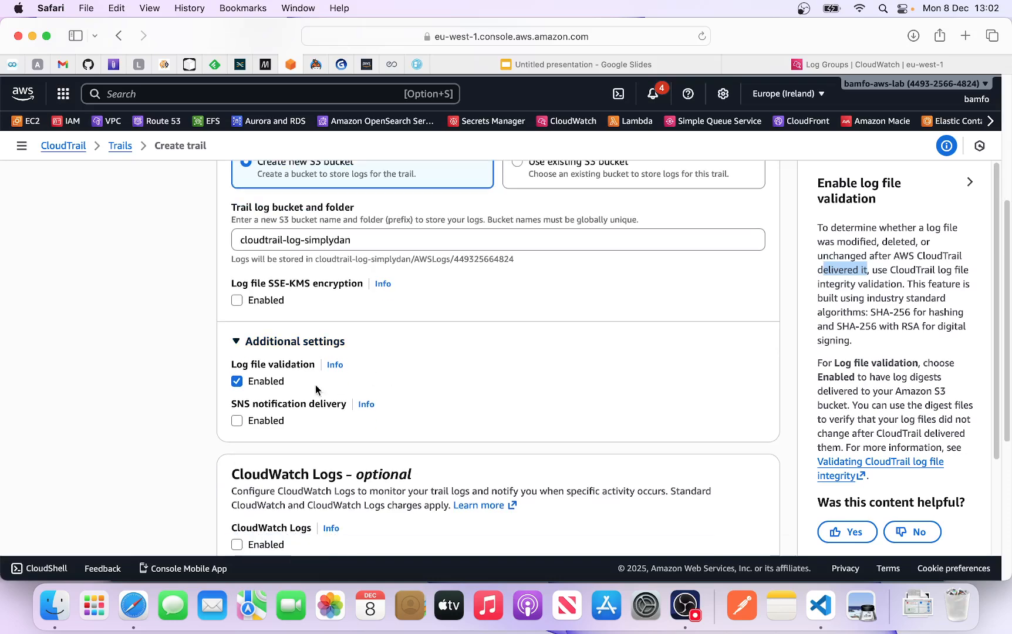
scroll(424, 407, "down", 1)
scroll(426, 407, "down", 3)
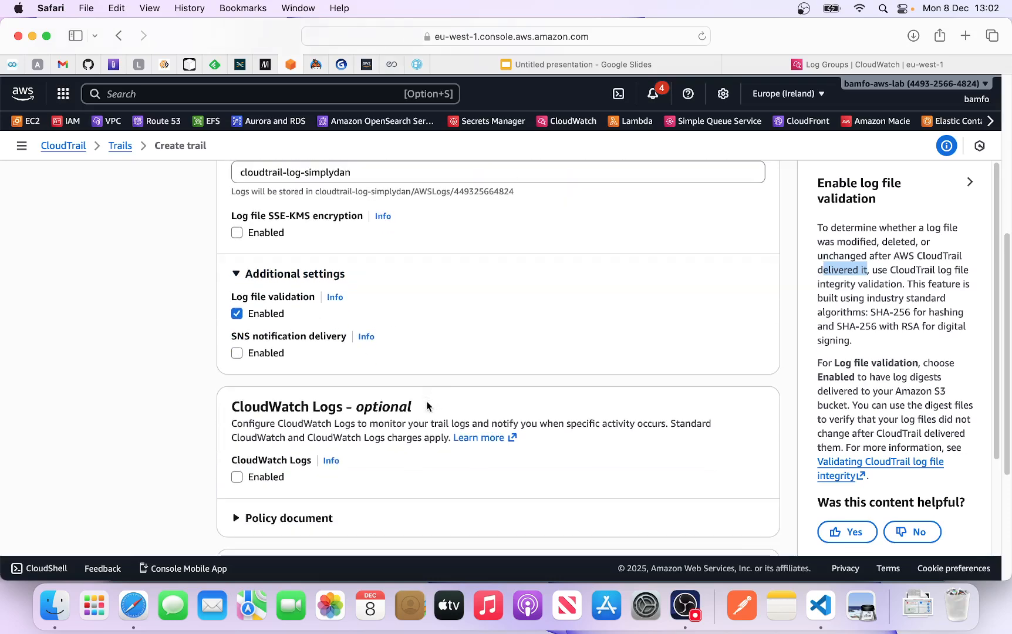
scroll(426, 407, "down", 1)
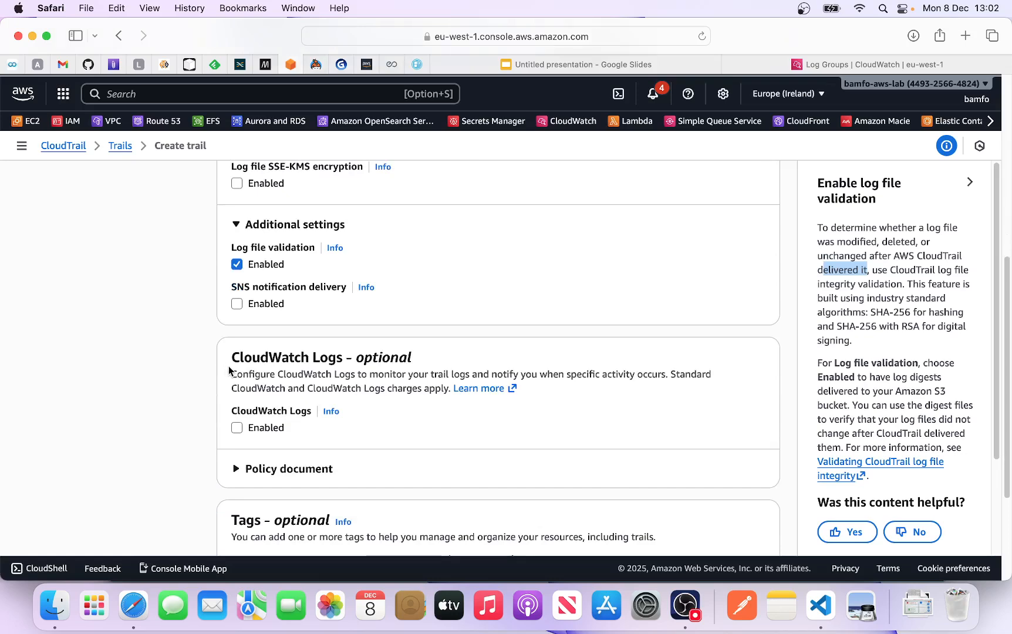
left_click_drag(232, 374, 377, 395)
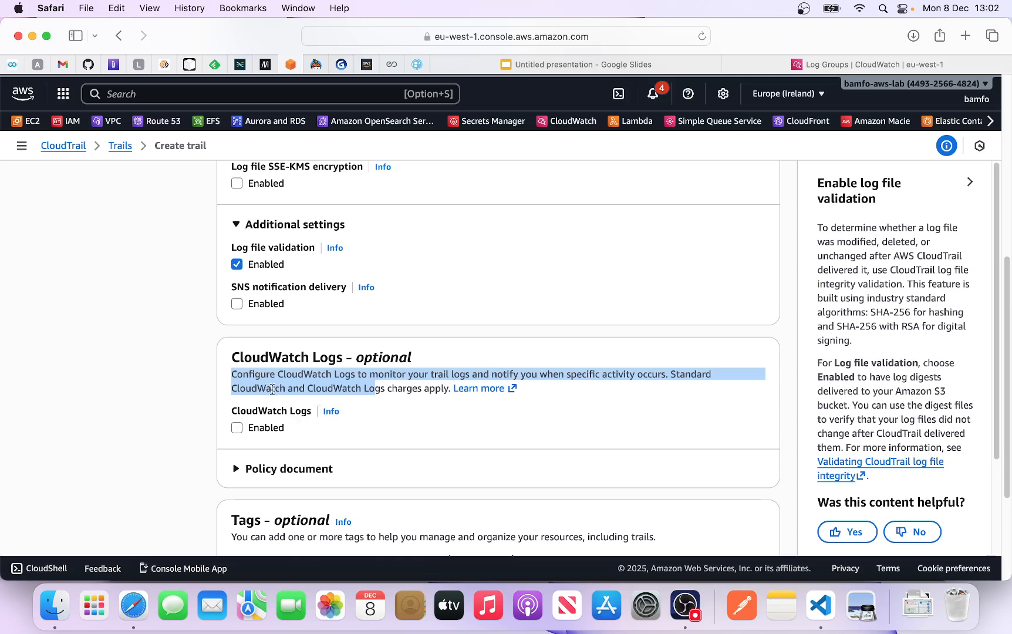
left_click(235, 428)
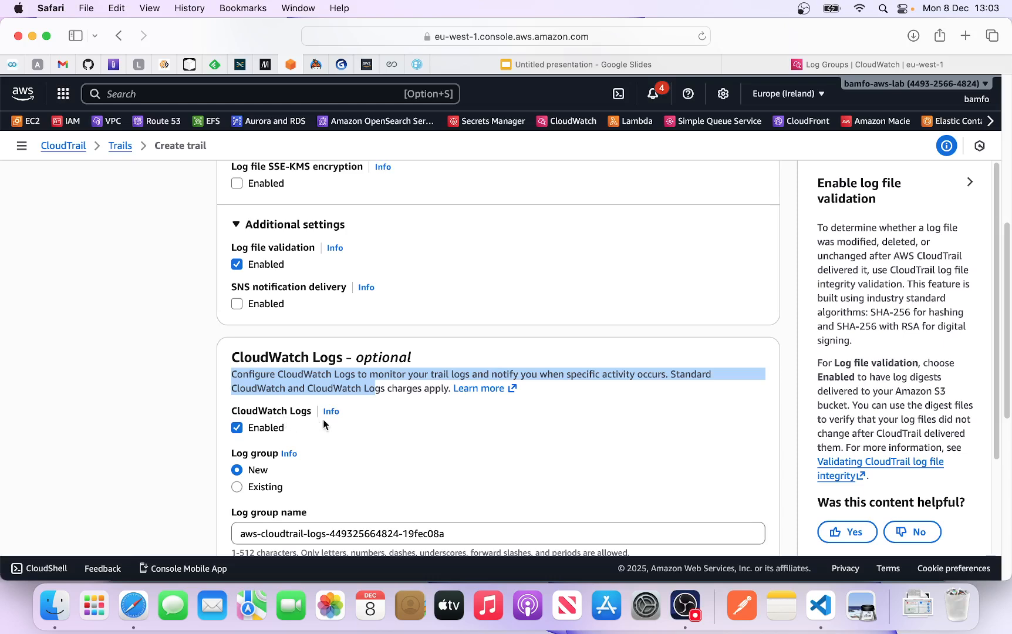
Set the new CloudWatch log group's name to loudtrail-logs-tech.
scroll(327, 423, "down", 1)
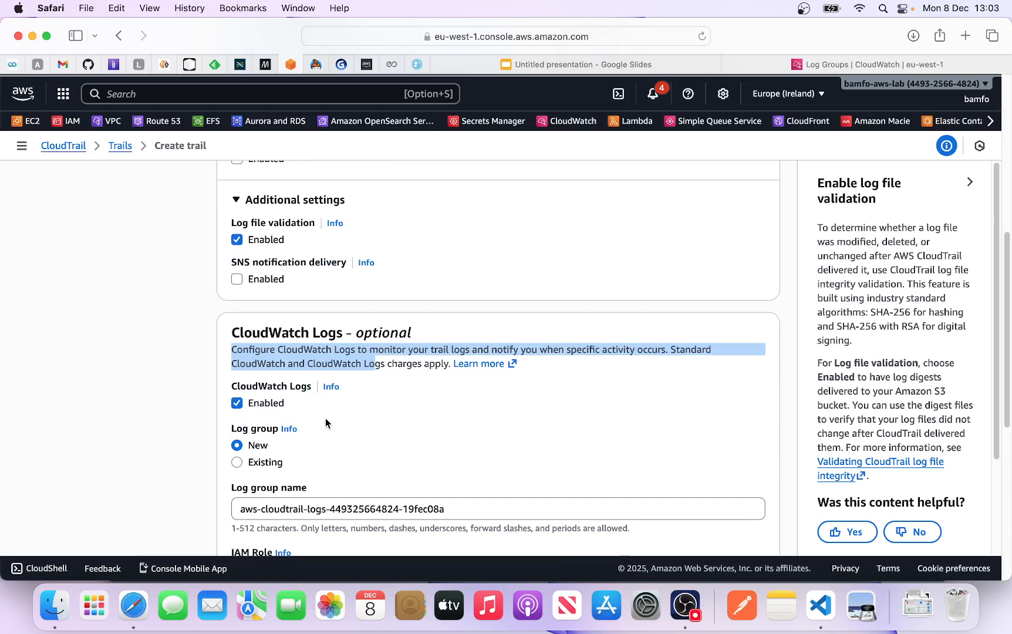
scroll(449, 463, "down", 1)
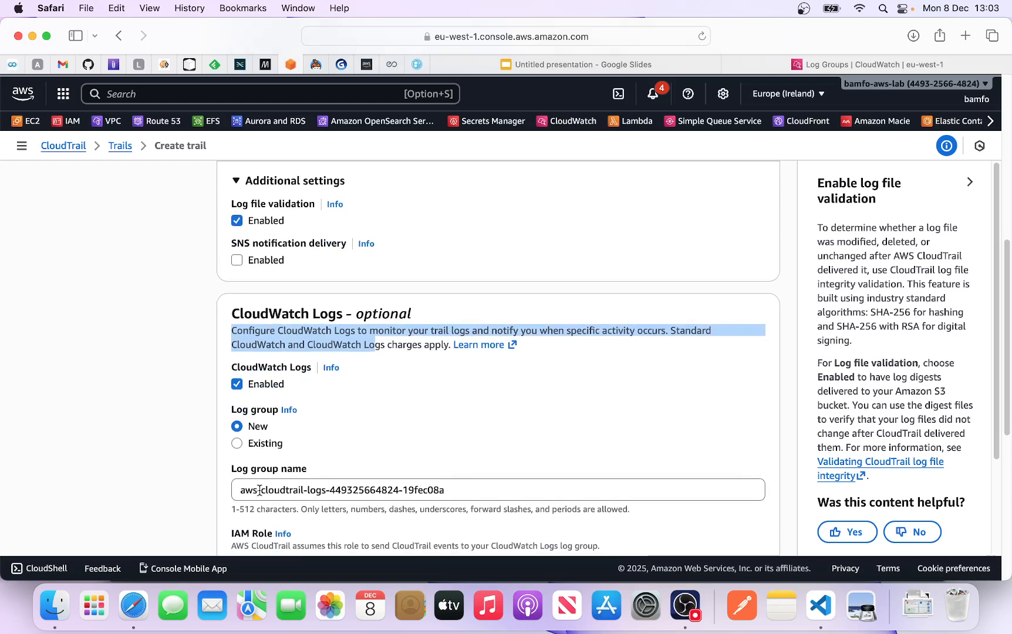
left_click_drag(263, 489, 239, 489)
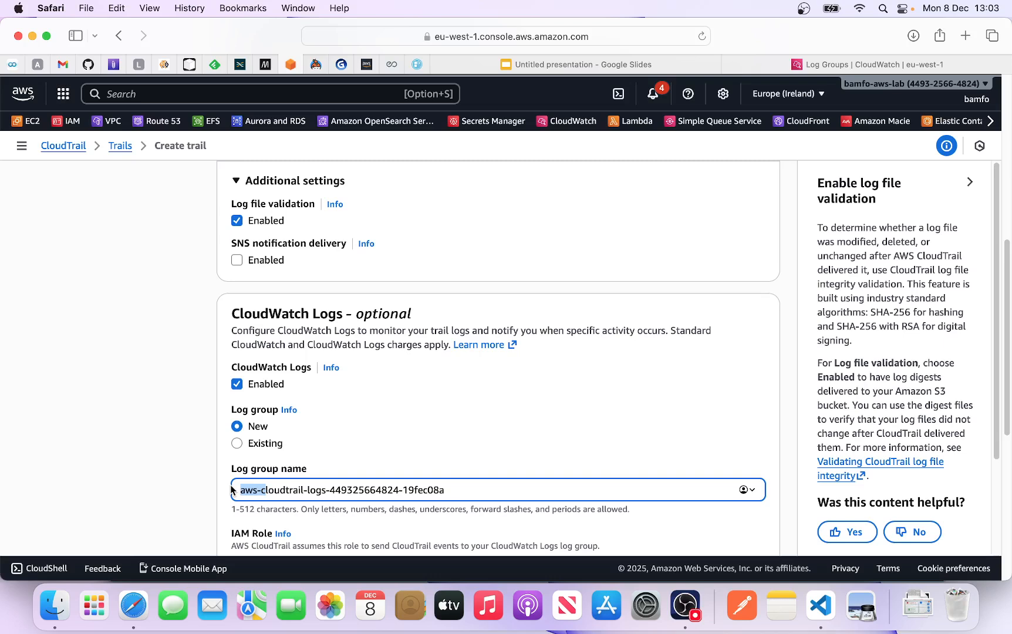
key("BackSpace")
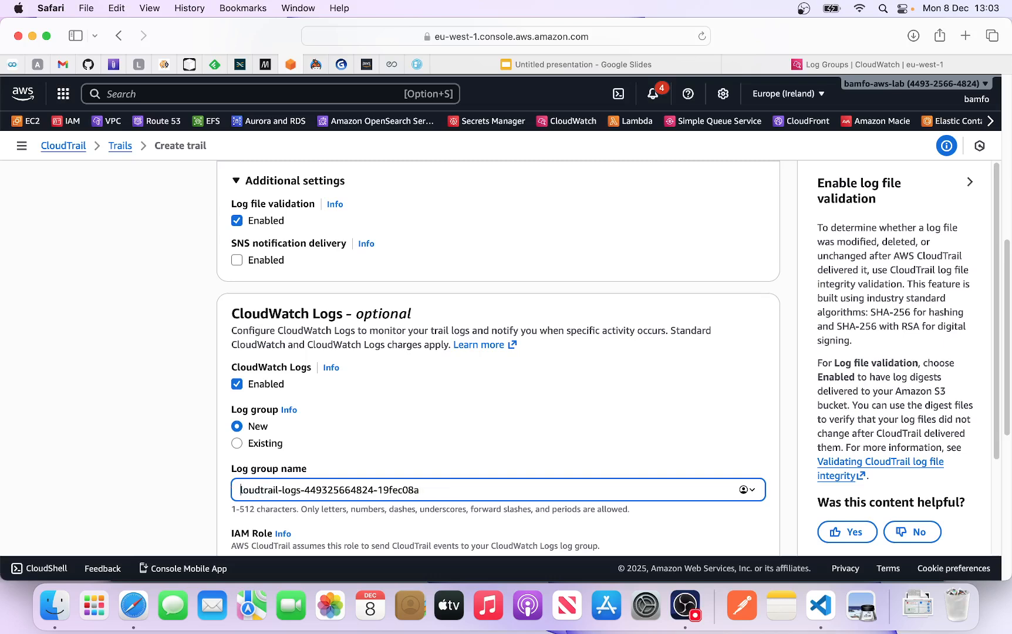
left_click(431, 493)
key("BackSpace")
key("BackSpace")
key("BackSpace")
key("BackSpace")
key("BackSpace")
key("BackSpace")
key("BackSpace")
key("BackSpace")
key("BackSpace")
key("BackSpace")
key("BackSpace")
key("BackSpace")
key("BackSpace")
key("BackSpace")
key("BackSpace")
key("BackSpace")
key("BackSpace")
key("BackSpace")
key("BackSpace")
key("BackSpace")
key("BackSpace")
key("BackSpace")
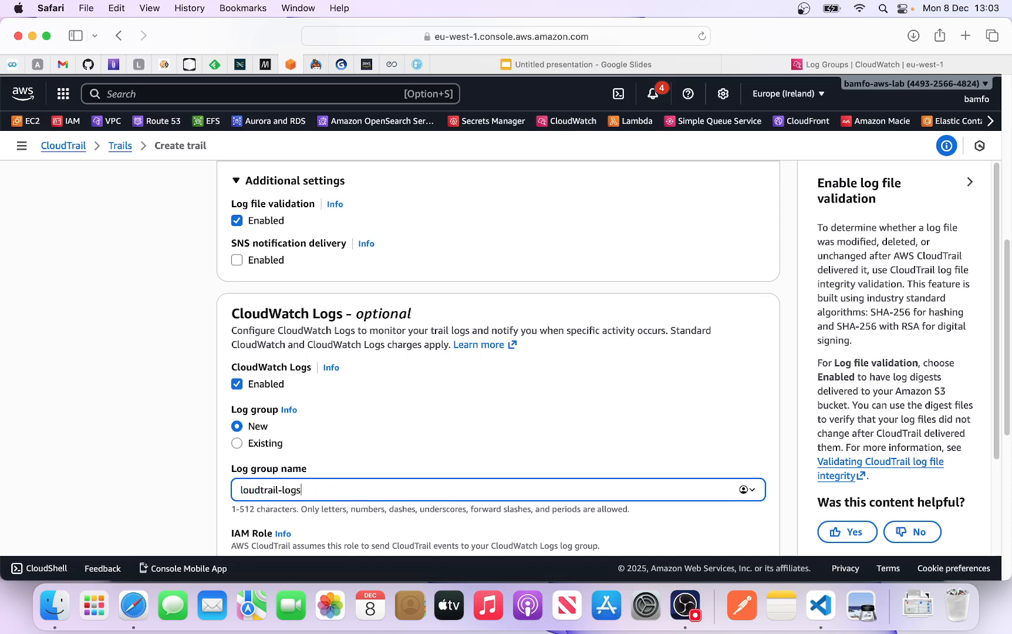
type("-tech")
Name the new IAM role for sending events to the log group cloudtrail-role.
scroll(429, 486, "down", 5)
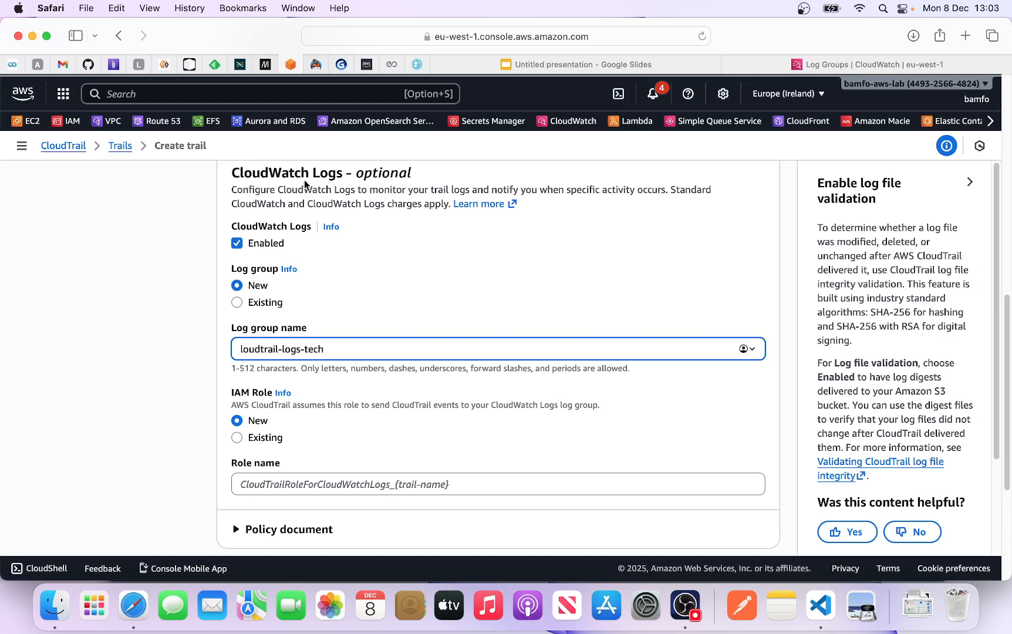
scroll(351, 423, "down", 1)
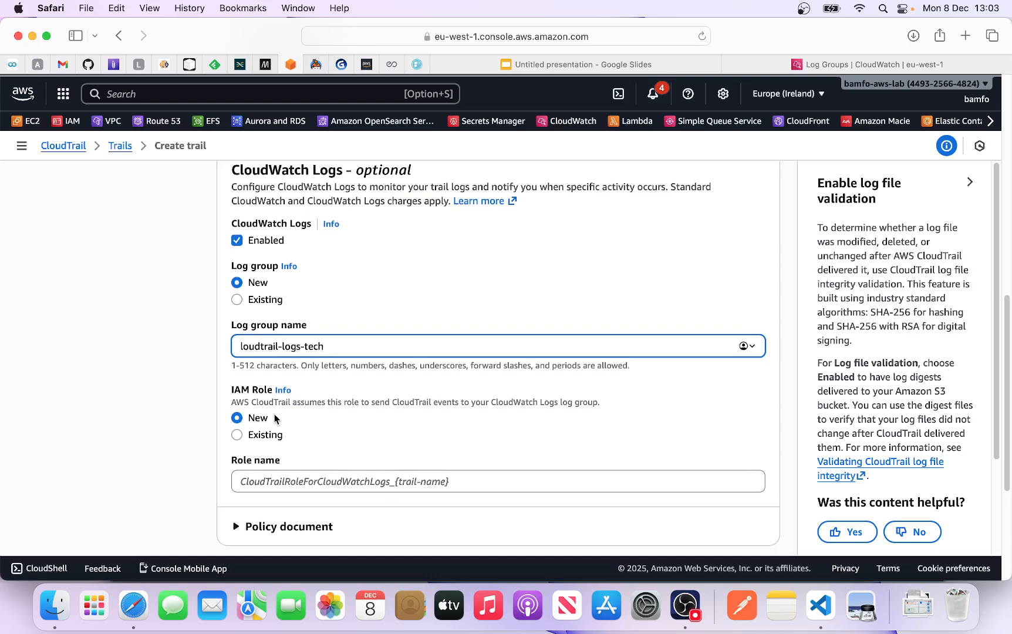
left_click(331, 484)
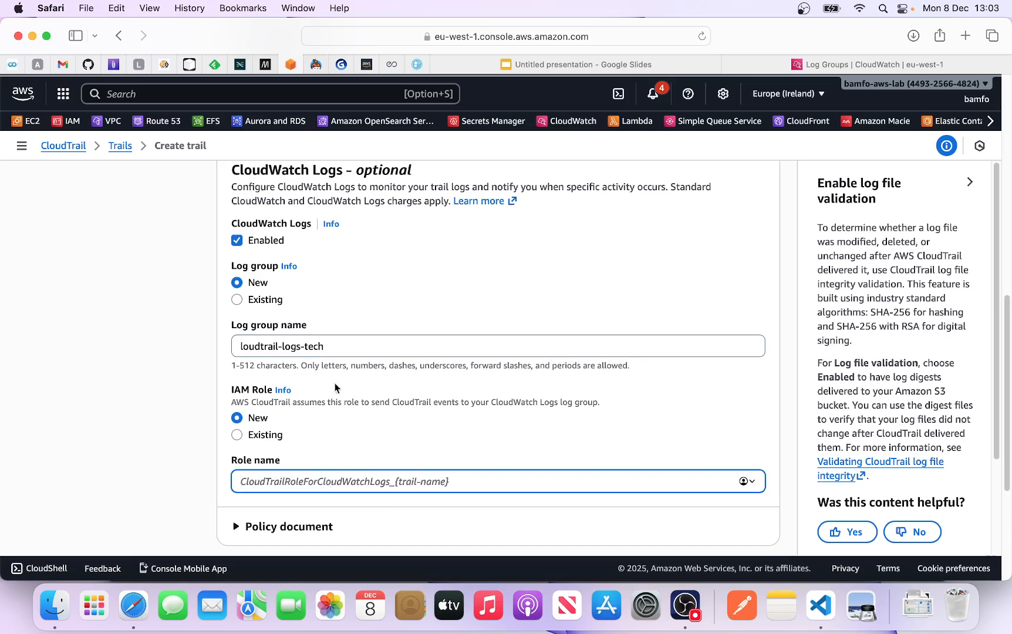
type("cl")
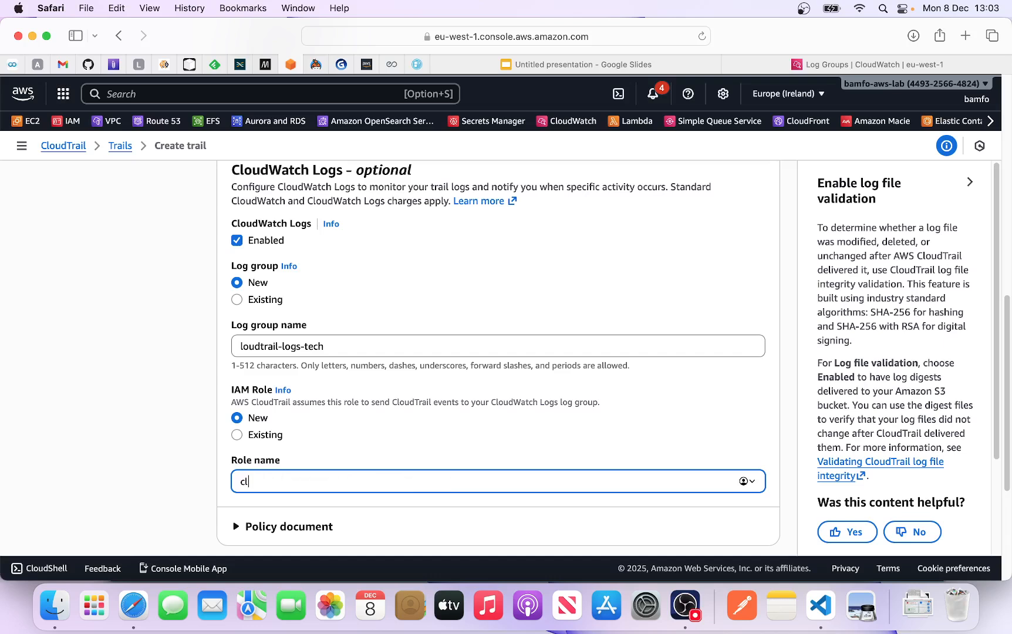
type("oudtrail-role")
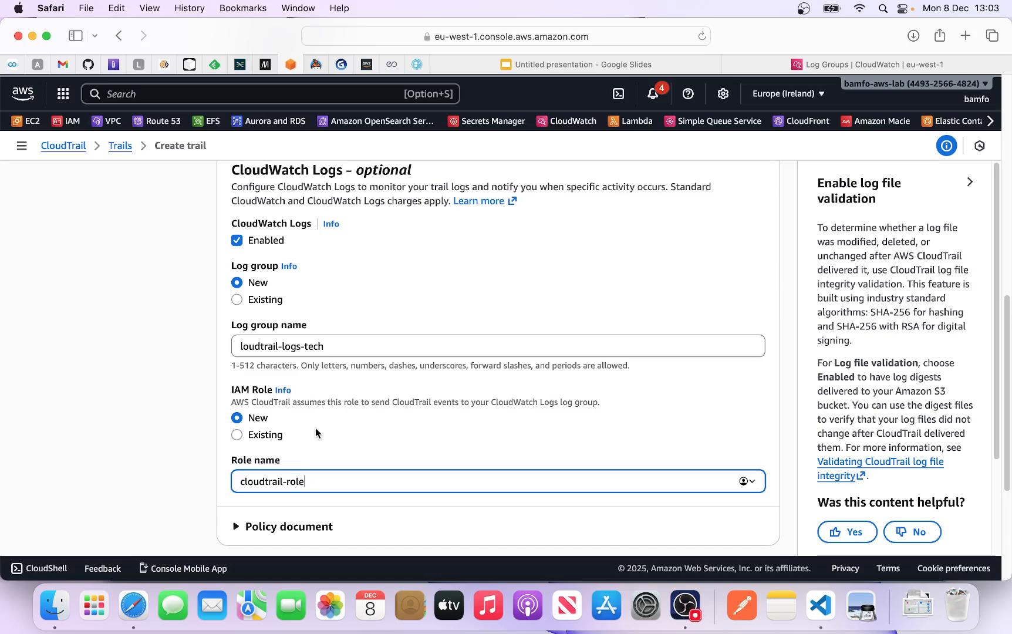
Continue to the log event selection and add data events to the logged event types.
scroll(312, 443, "down", 3)
scroll(347, 411, "down", 6)
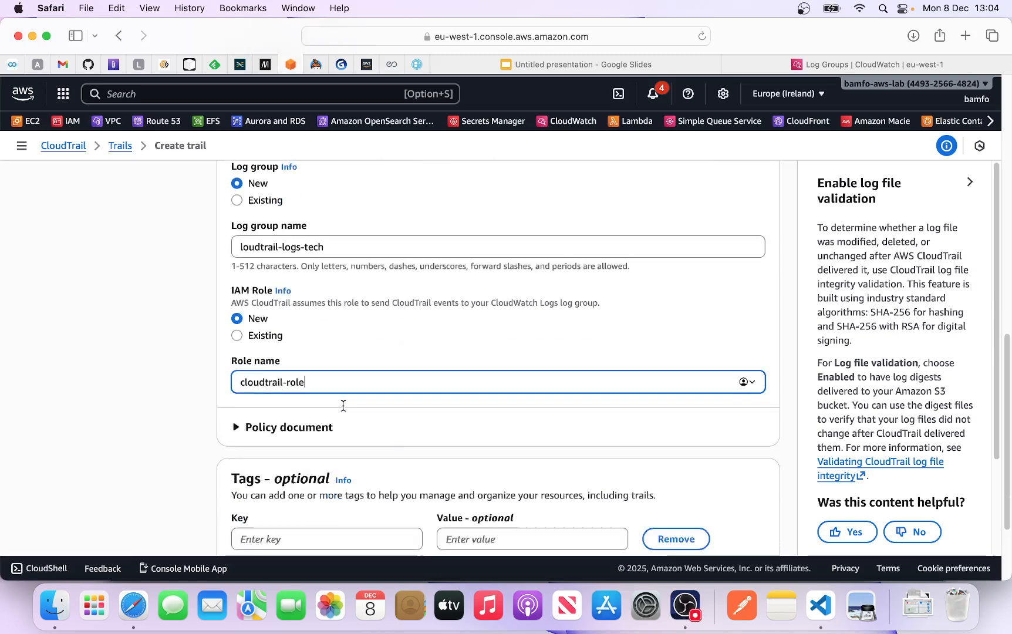
left_click(724, 507)
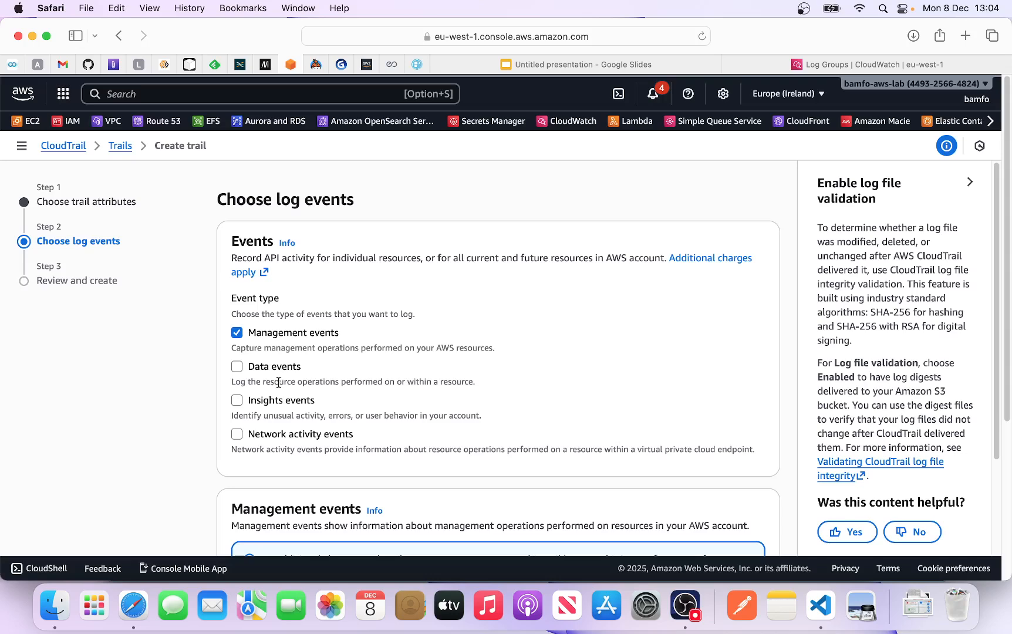
left_click(236, 368)
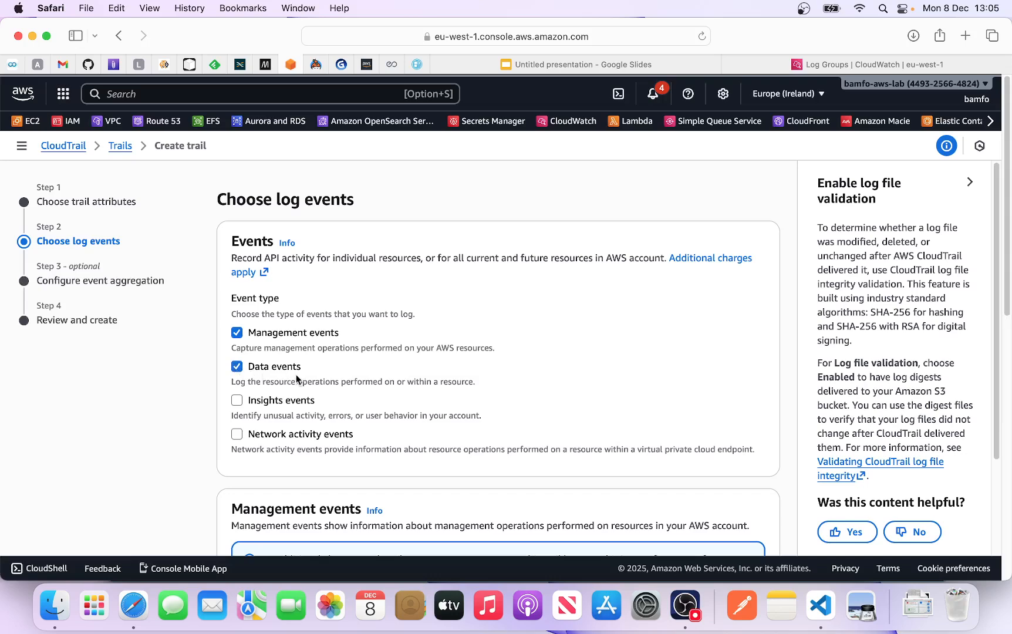
left_click_drag(248, 332, 342, 333)
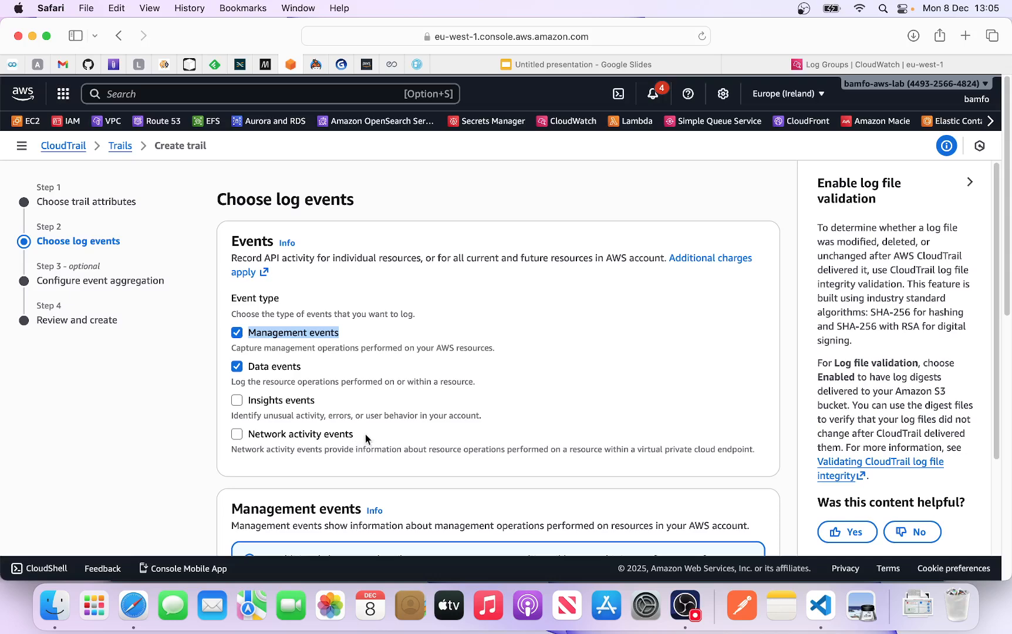
scroll(355, 425, "down", 4)
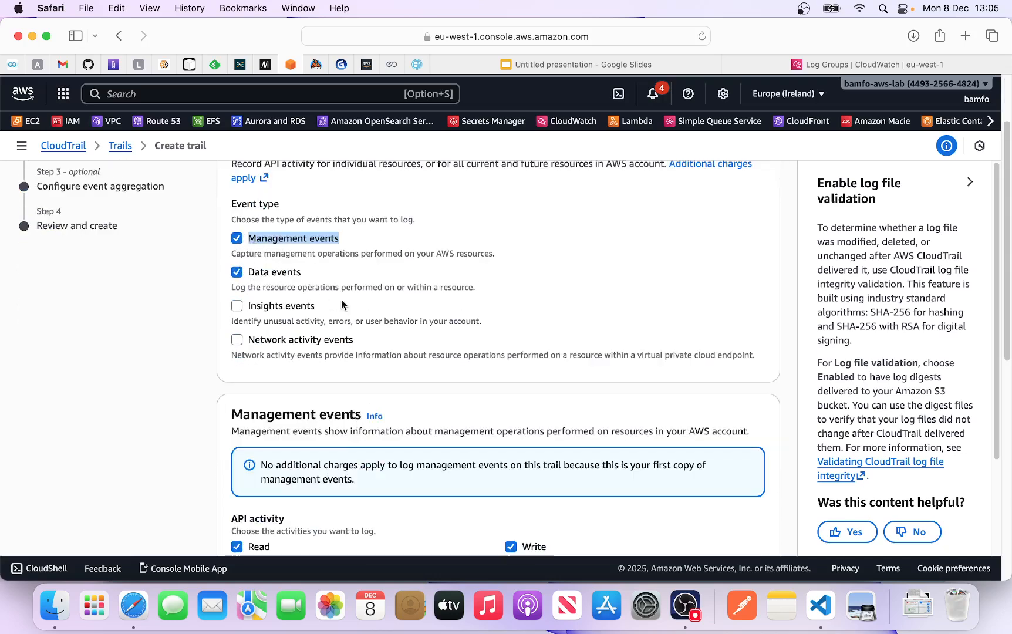
Switch the trail's data events from advanced to basic event selectors and accept losing the current selector work.
scroll(372, 303, "down", 1)
left_click(519, 249)
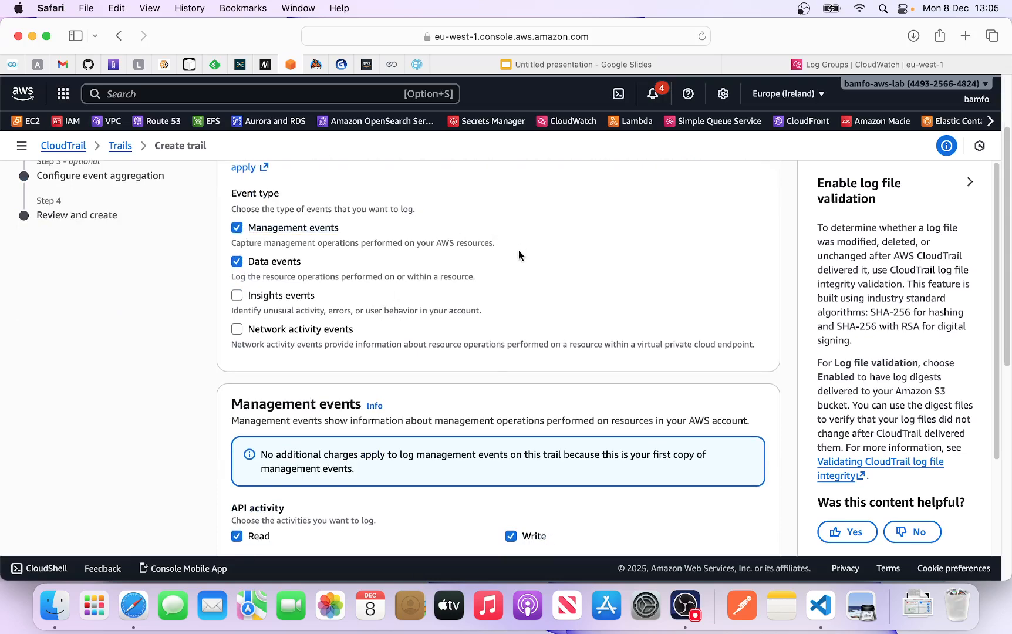
scroll(493, 367, "down", 3)
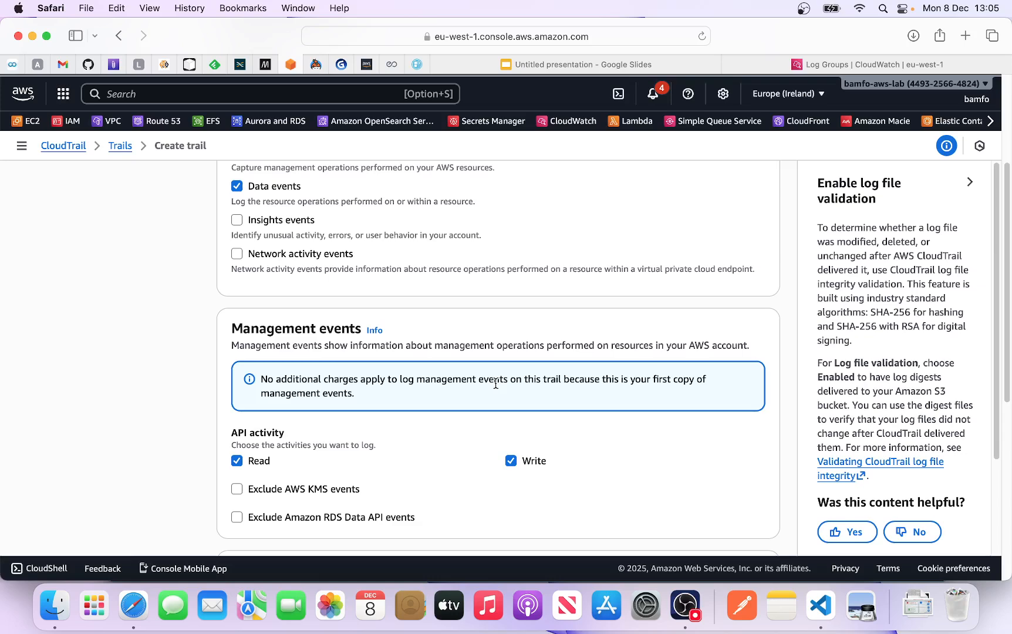
scroll(499, 367, "down", 4)
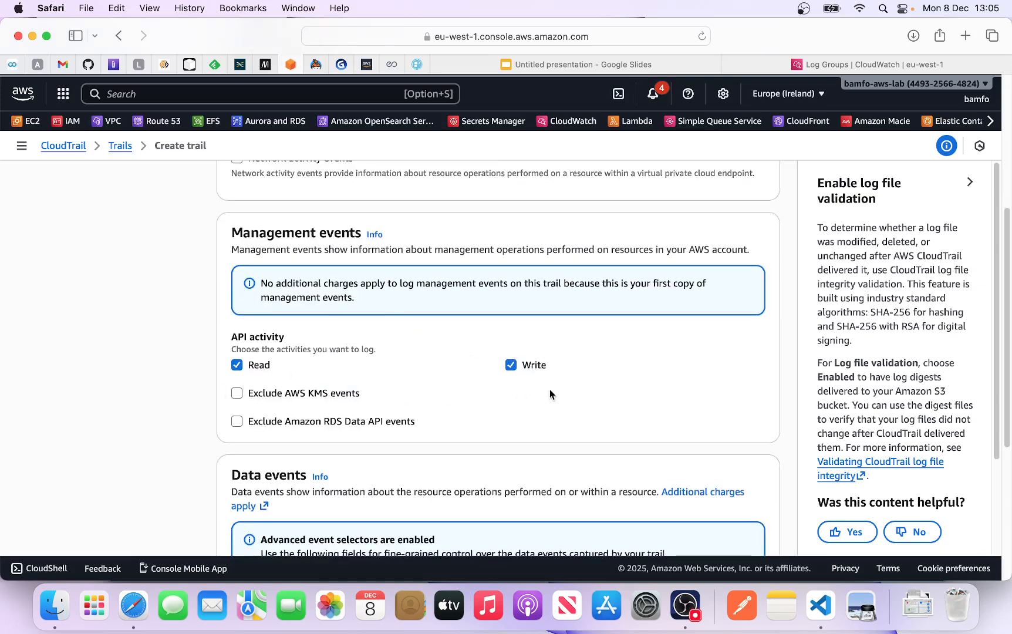
scroll(550, 390, "down", 9)
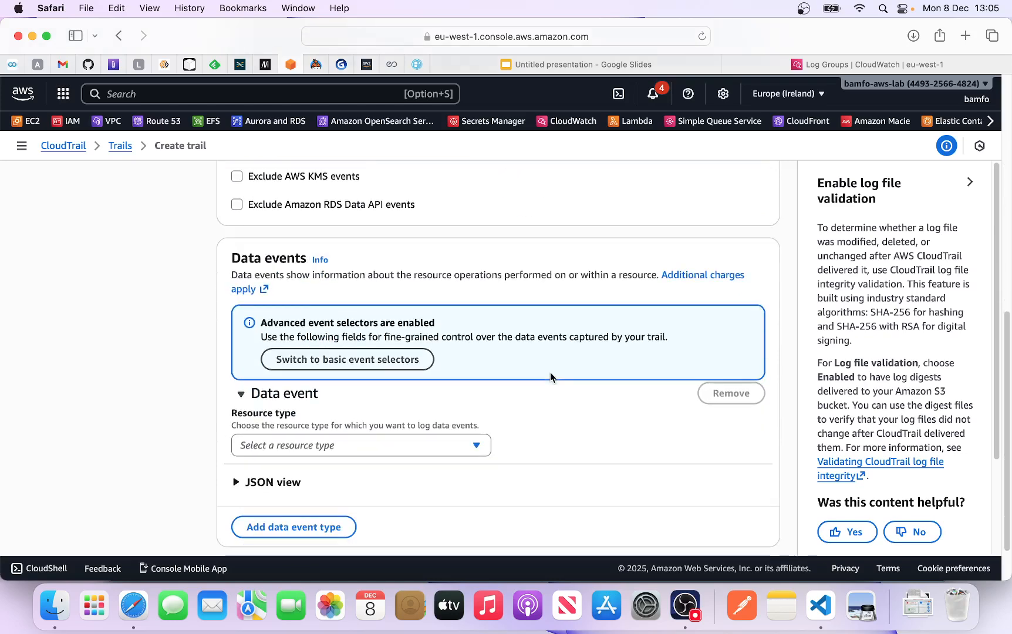
left_click(362, 364)
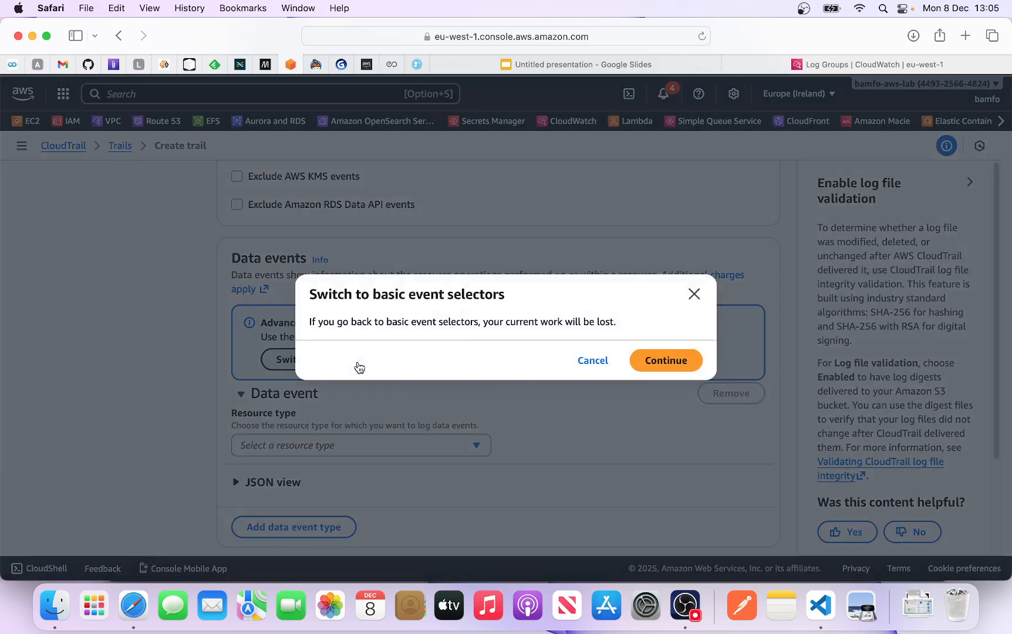
left_click(679, 364)
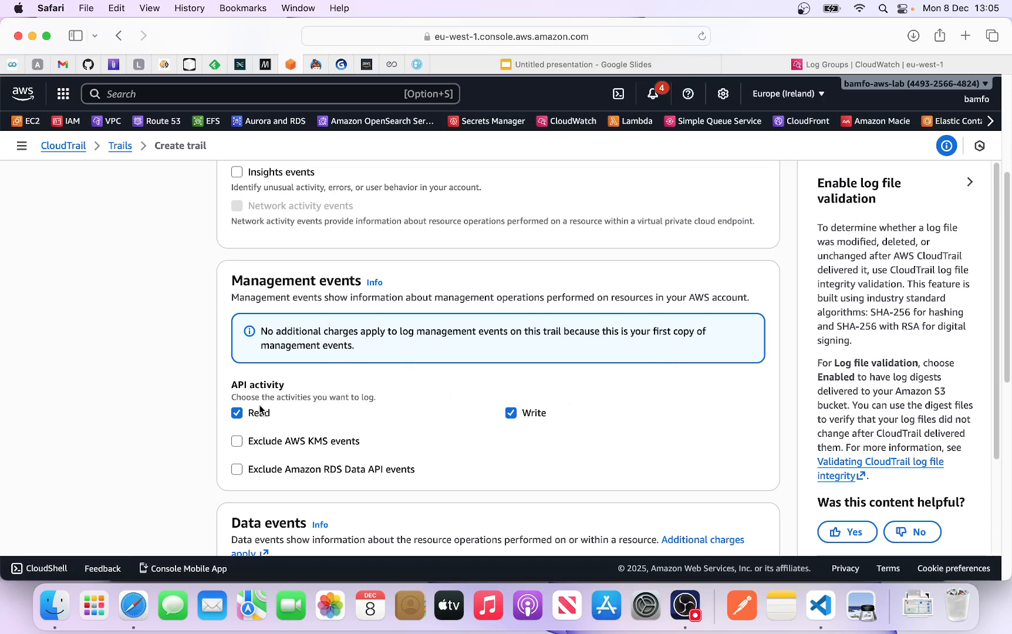
Turn off read event logging for all current and future S3 buckets in the S3 data event.
scroll(305, 420, "down", 1)
scroll(309, 415, "down", 10)
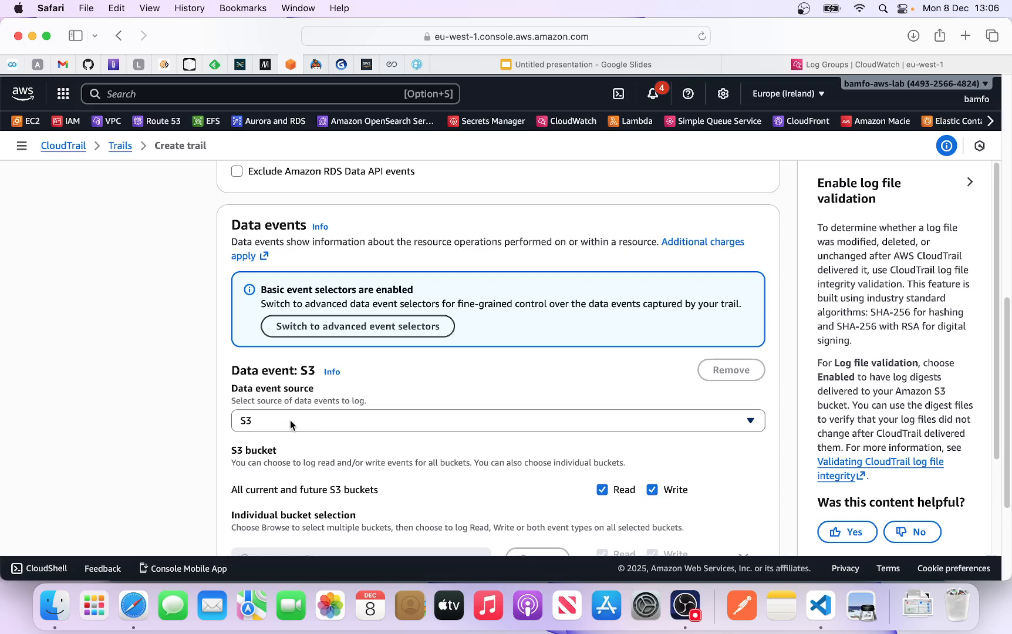
scroll(317, 413, "down", 1)
scroll(317, 416, "down", 1)
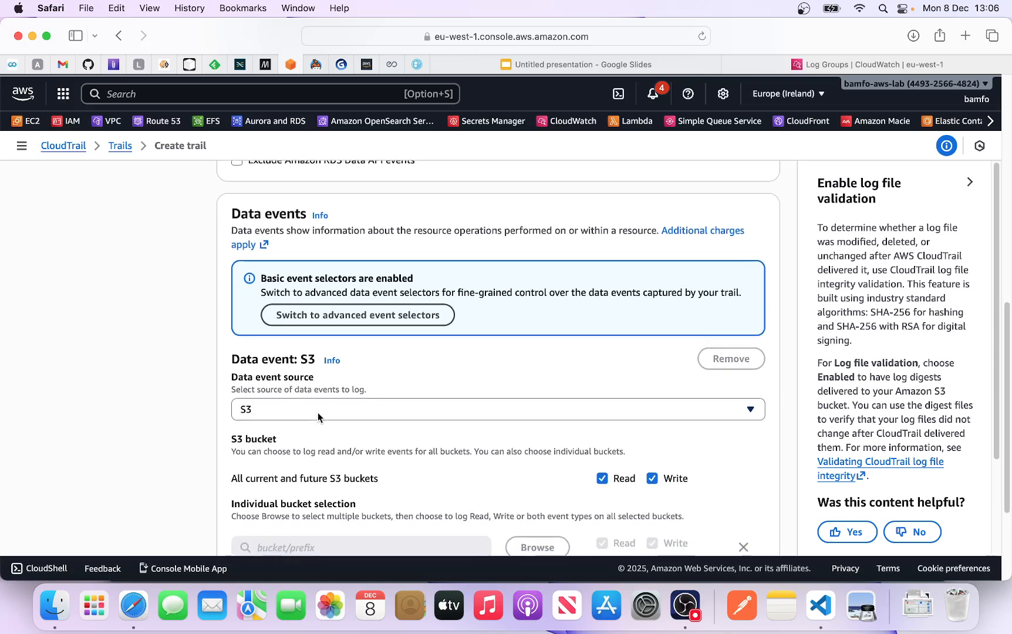
left_click(620, 483)
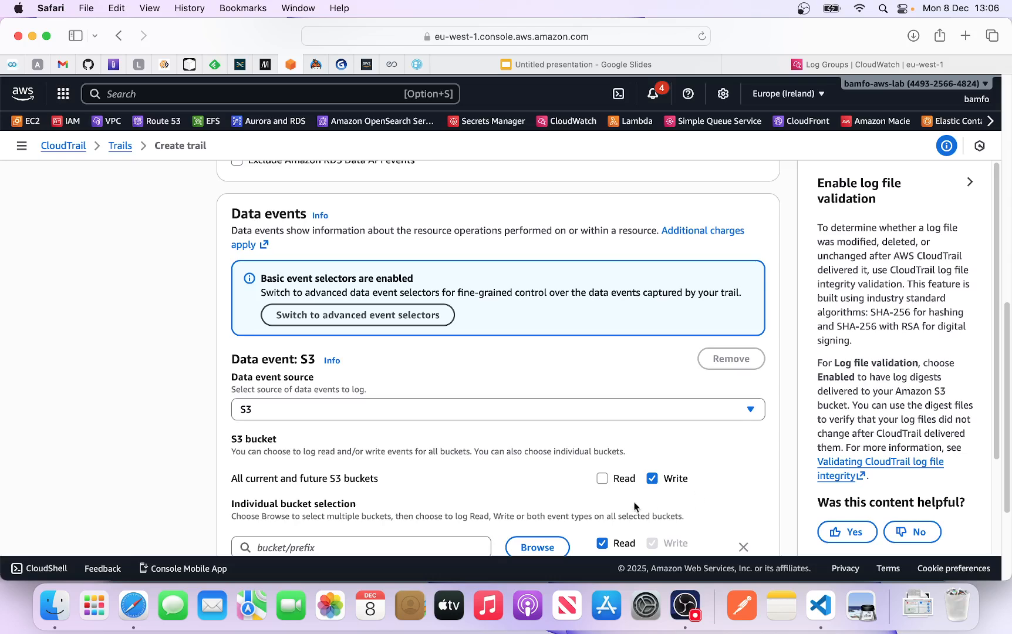
scroll(566, 498, "down", 3)
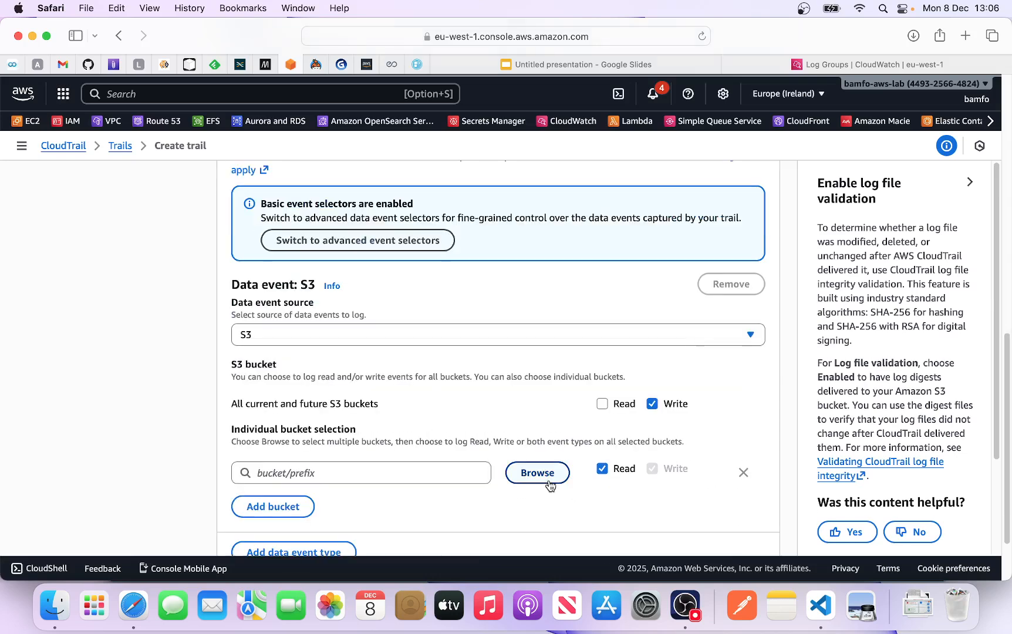
scroll(404, 459, "down", 1)
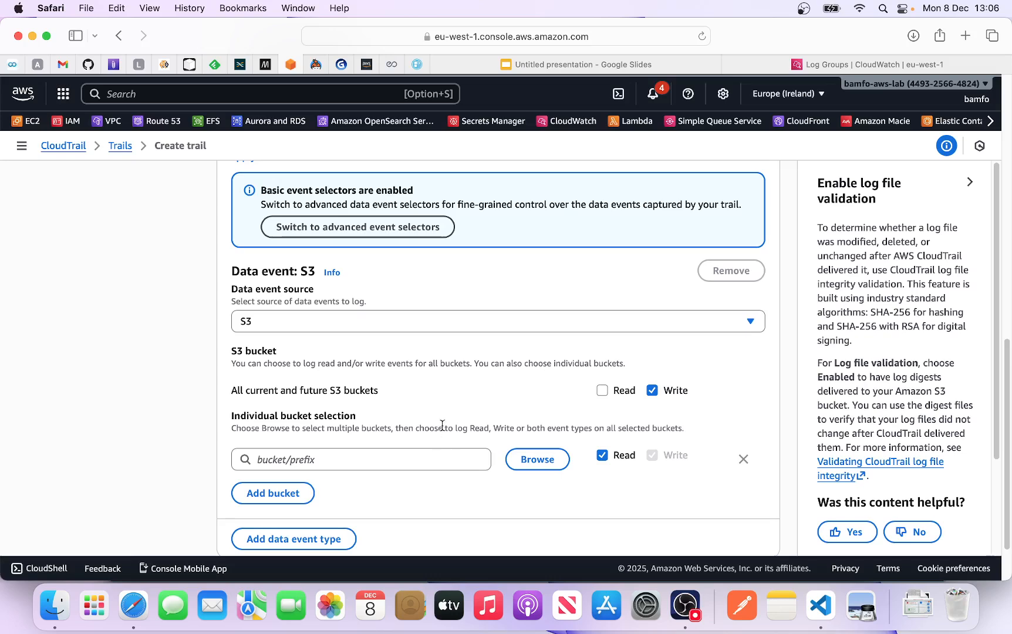
Continue past the optional event aggregation without choosing a template, up to the trail's final review.
scroll(405, 402, "down", 1)
scroll(406, 402, "down", 2)
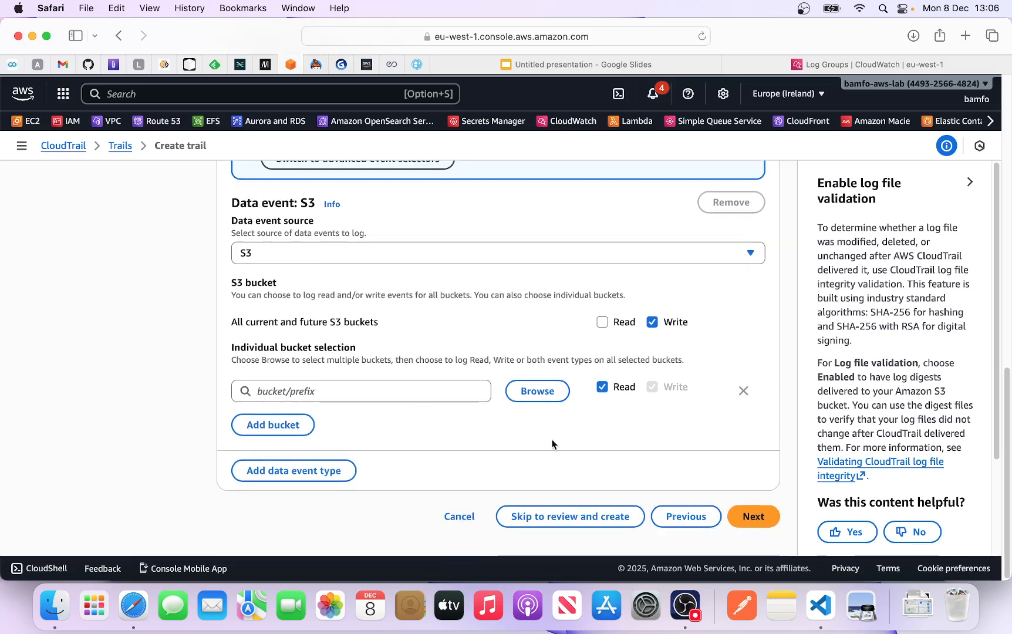
left_click(769, 516)
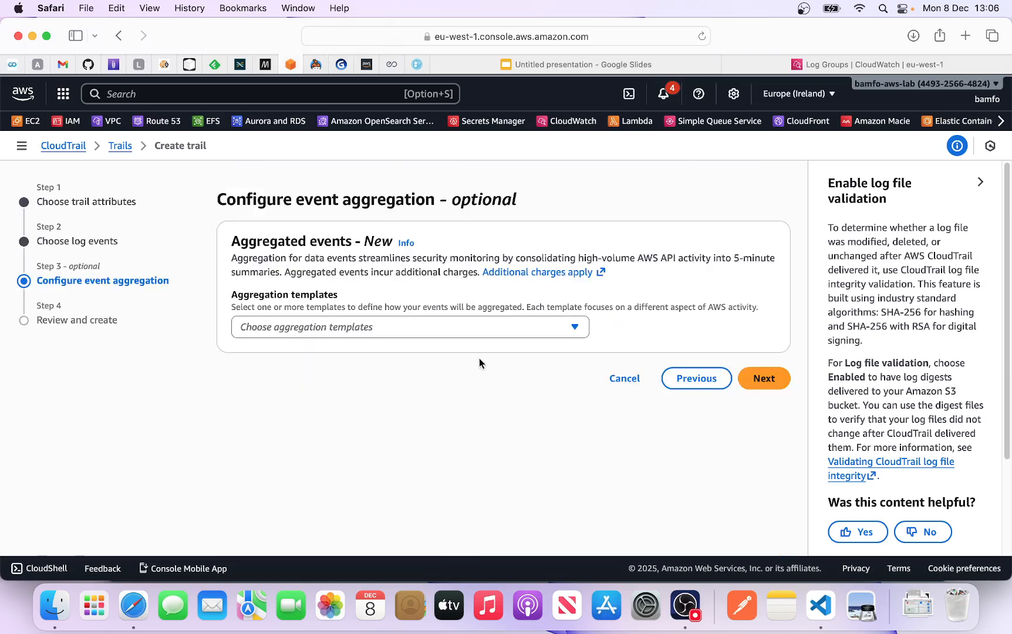
left_click(770, 379)
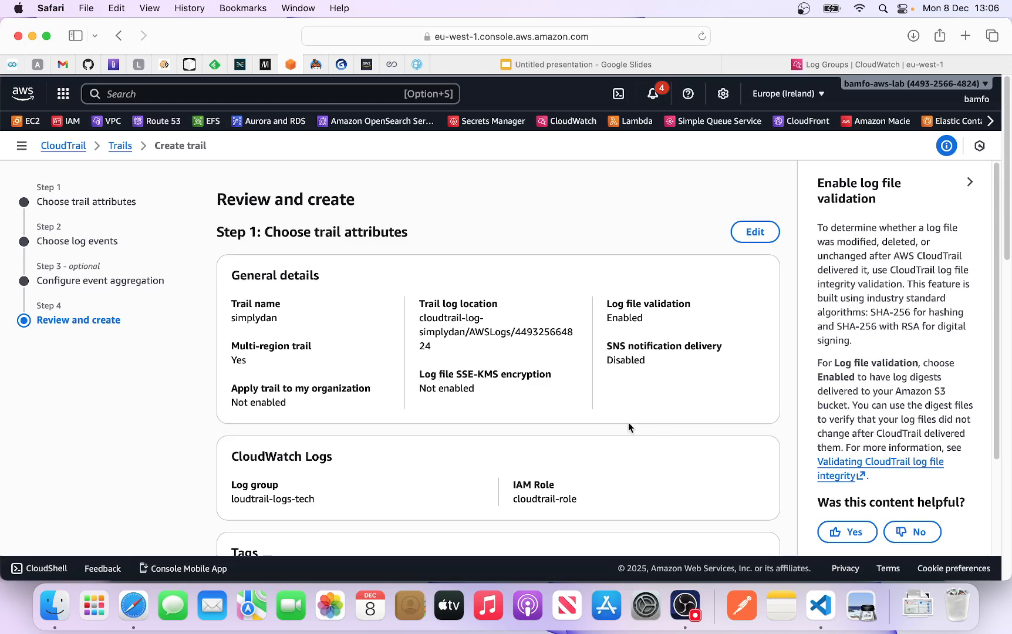
Review the trail's general details, CloudWatch Logs settings and event configuration, and create the trail.
scroll(628, 424, "down", 3)
scroll(627, 422, "down", 15)
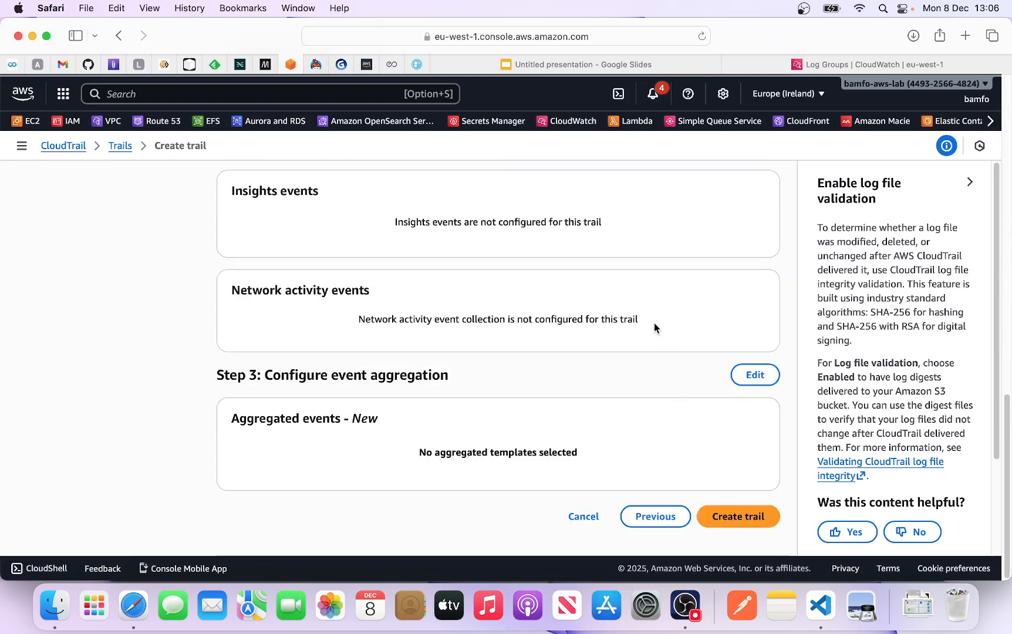
scroll(653, 323, "up", 15)
left_click_drag(245, 318, 324, 319)
triple_click(238, 401)
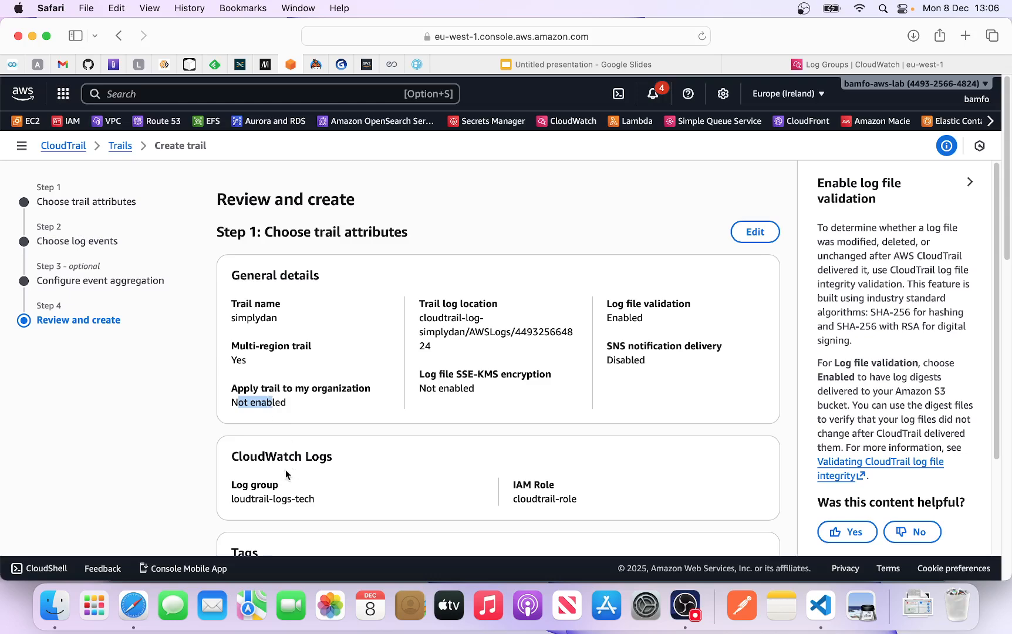
scroll(294, 475, "down", 1)
left_click_drag(267, 476, 339, 474)
scroll(500, 448, "down", 8)
scroll(500, 448, "down", 5)
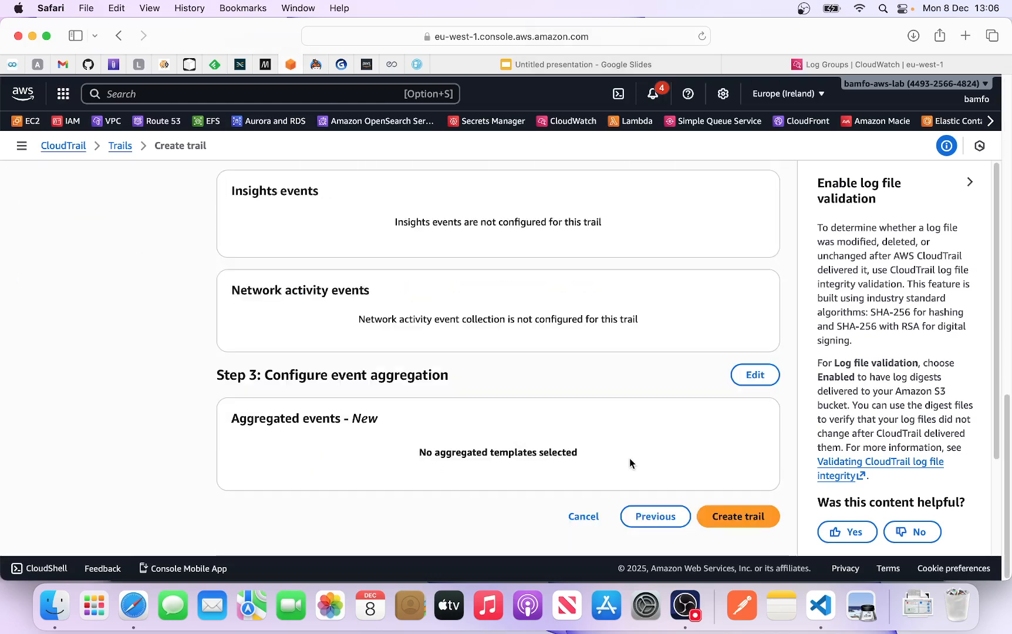
left_click(746, 517)
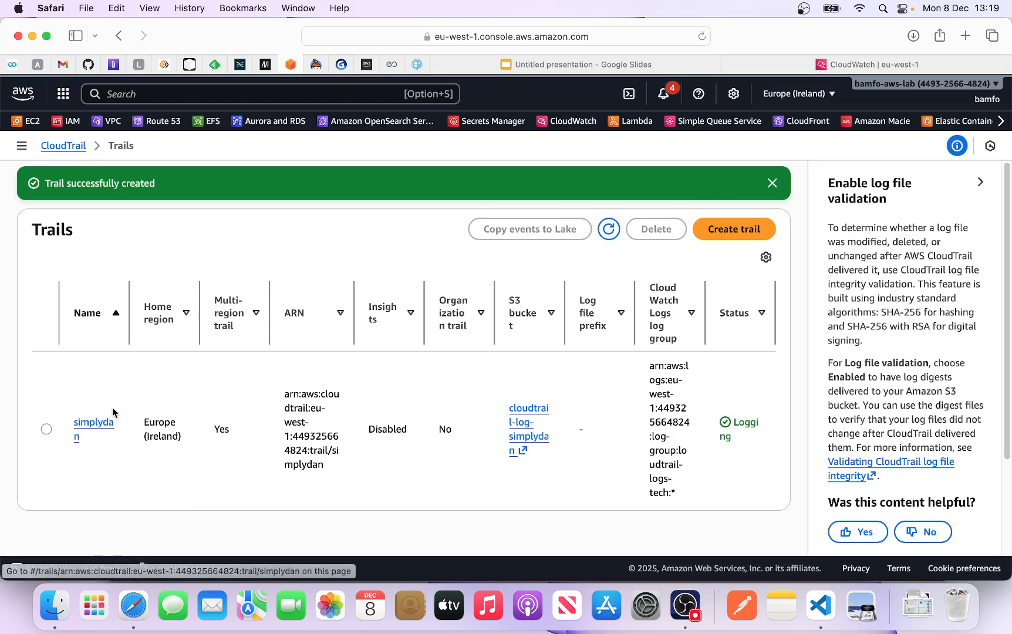
Open the simplydan trail's S3 log bucket in a separate browser tab and switch to it.
right_click(529, 420)
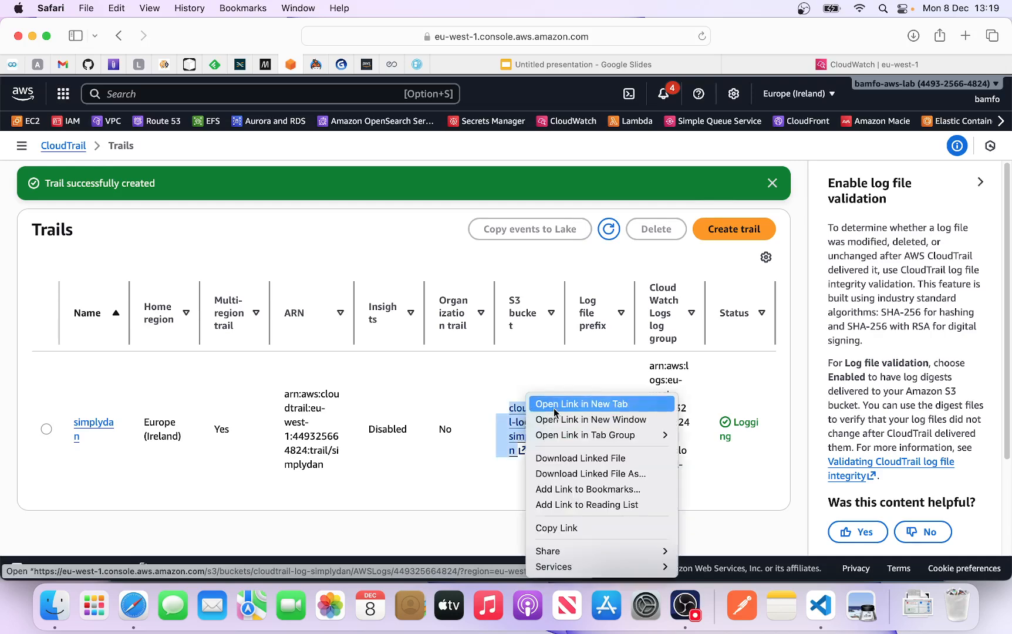
left_click(554, 405)
left_click(930, 67)
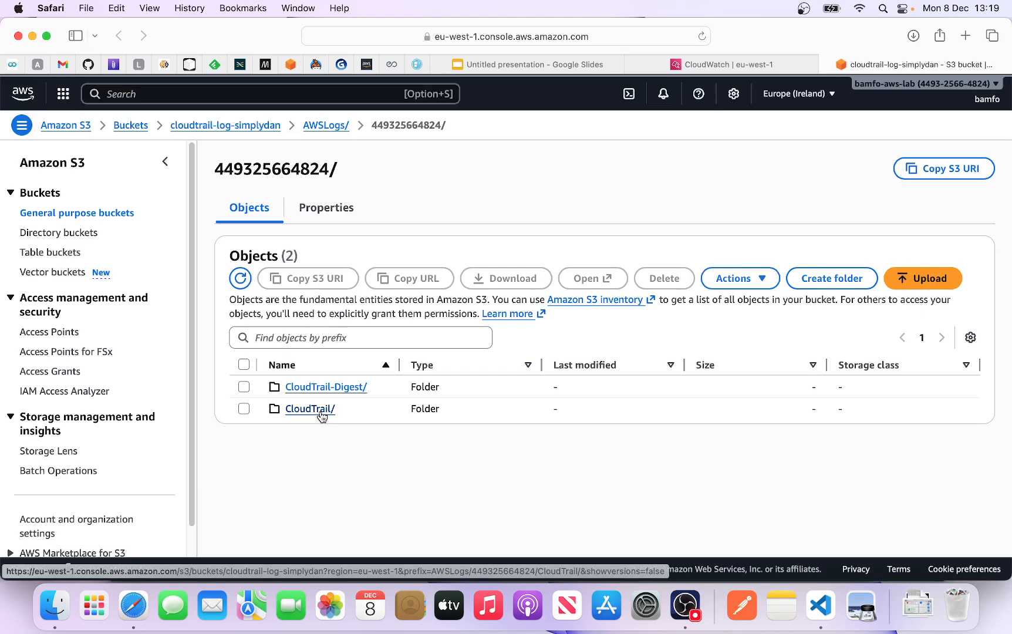
Browse the bucket's CloudTrail folder down to the eu-west-1 logs for 2025/12/08.
left_click(320, 411)
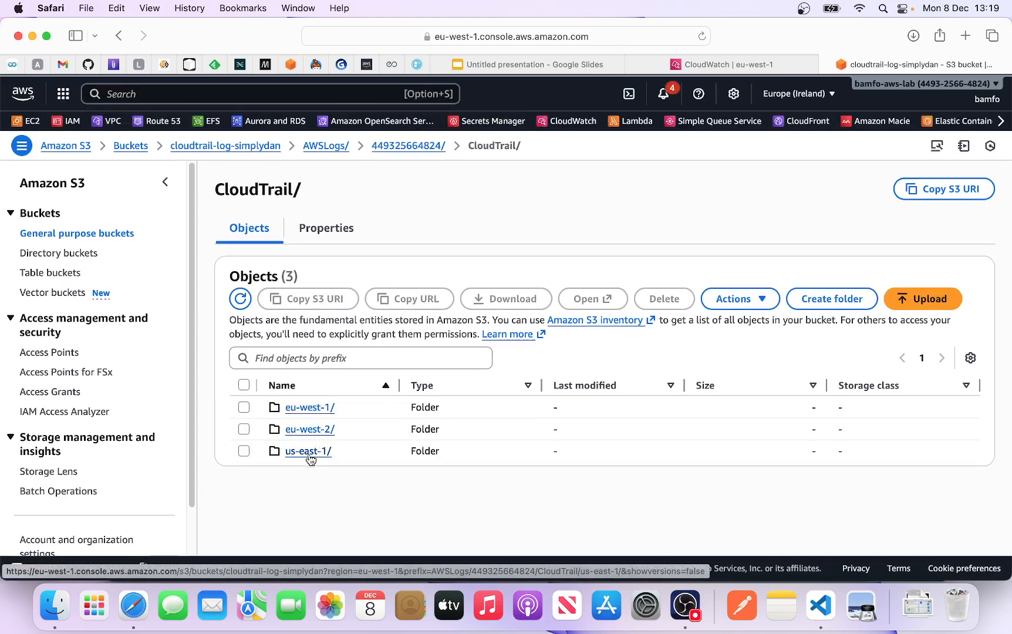
left_click(317, 410)
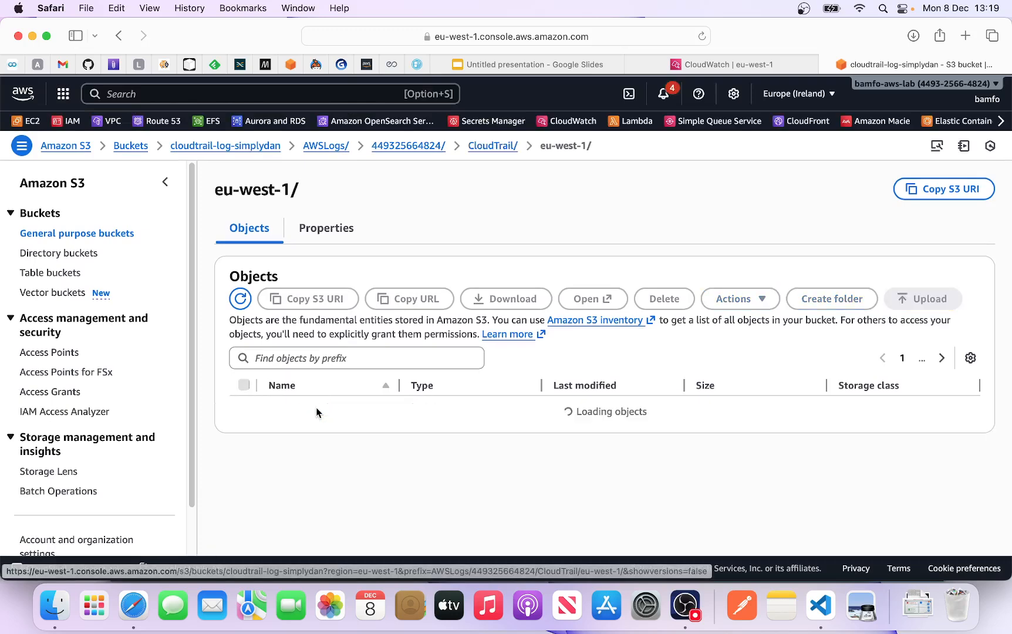
left_click(302, 410)
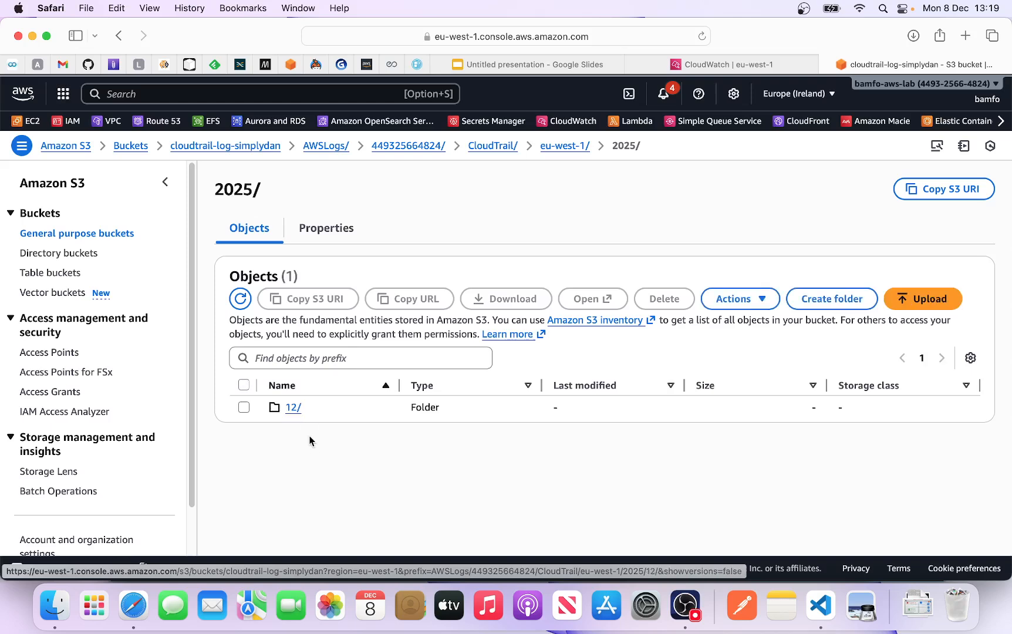
left_click(293, 408)
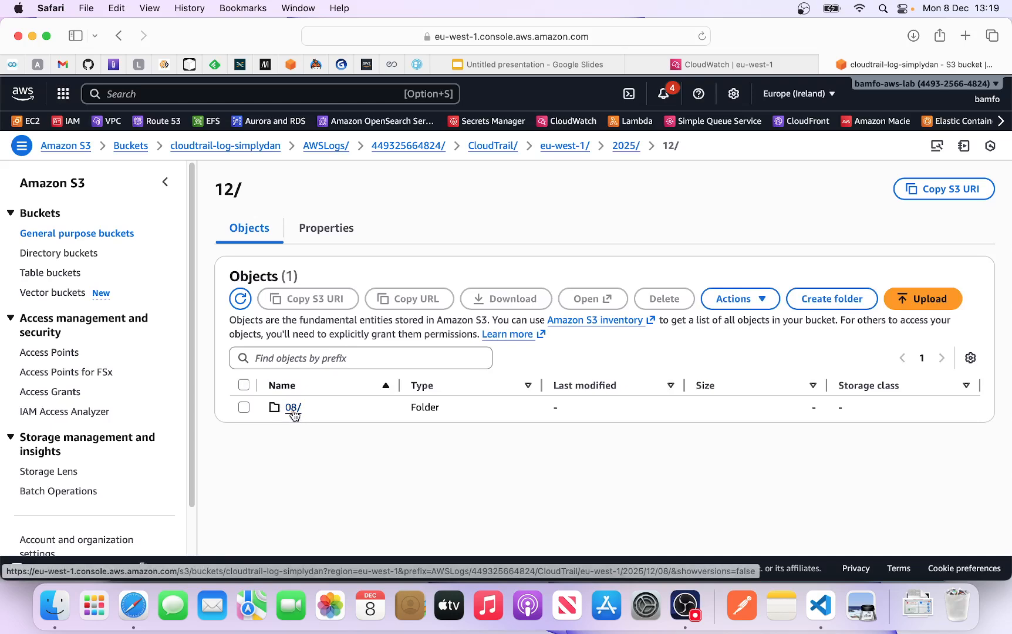
left_click(292, 408)
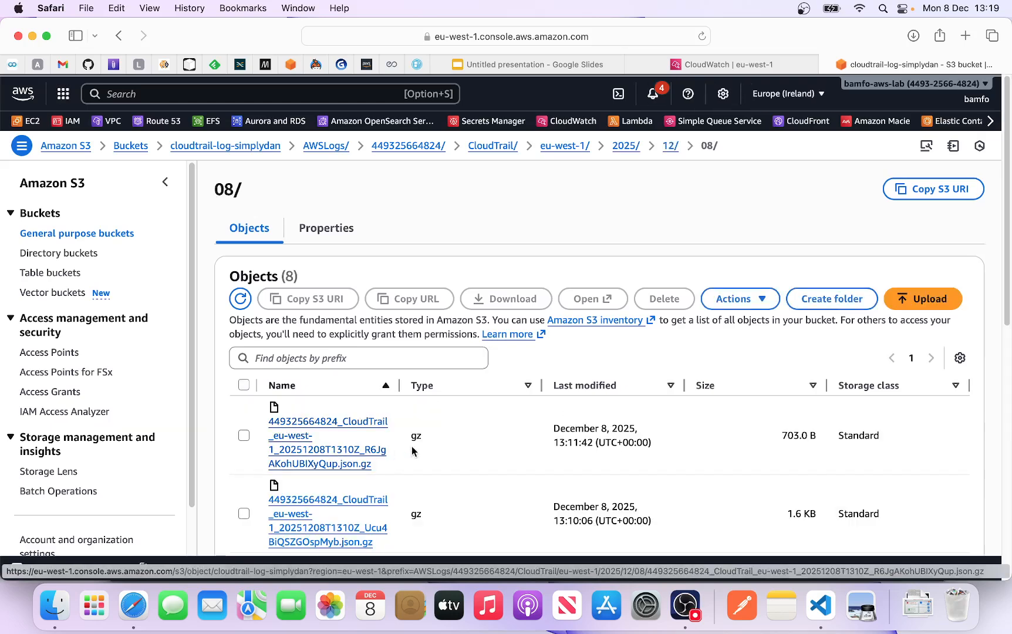
Open the contents of the compressed JSON log file last modified at 13:11:42 in the browser.
scroll(352, 459, "down", 3)
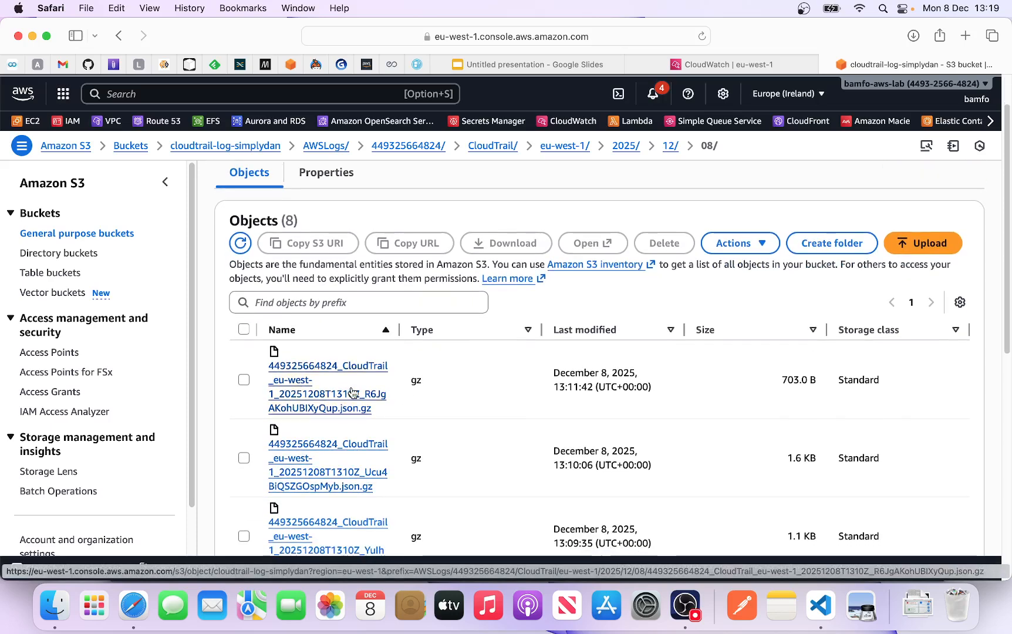
scroll(364, 405, "up", 3)
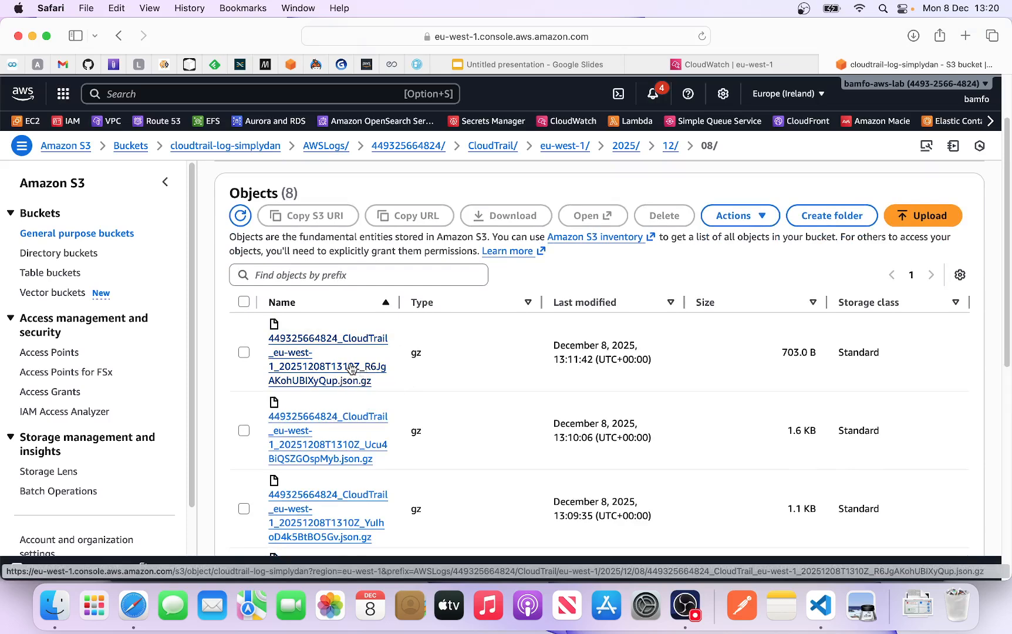
left_click(343, 377)
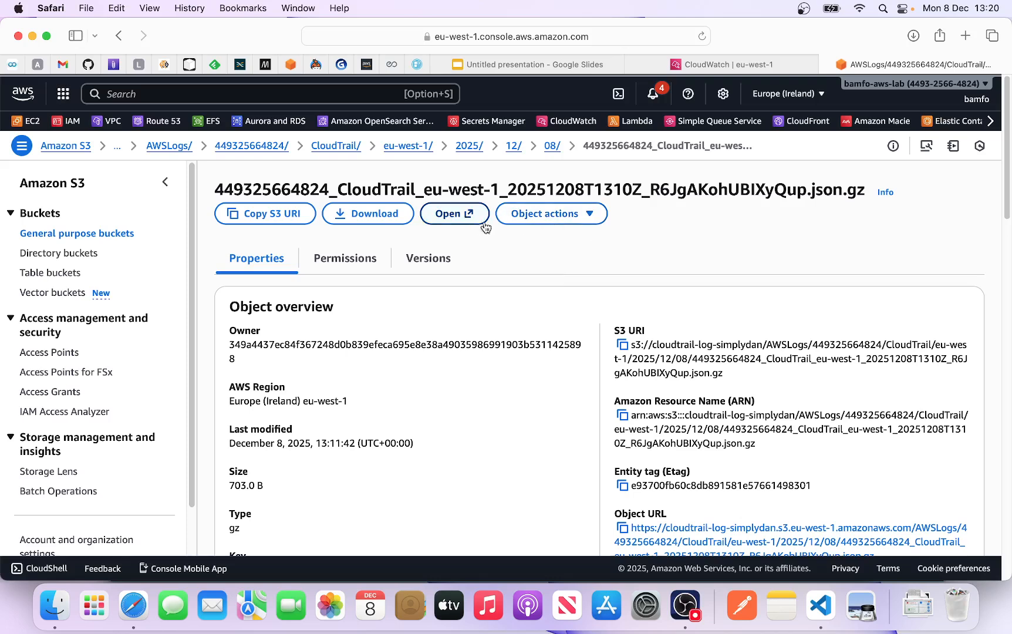
left_click(451, 215)
left_click(687, 37)
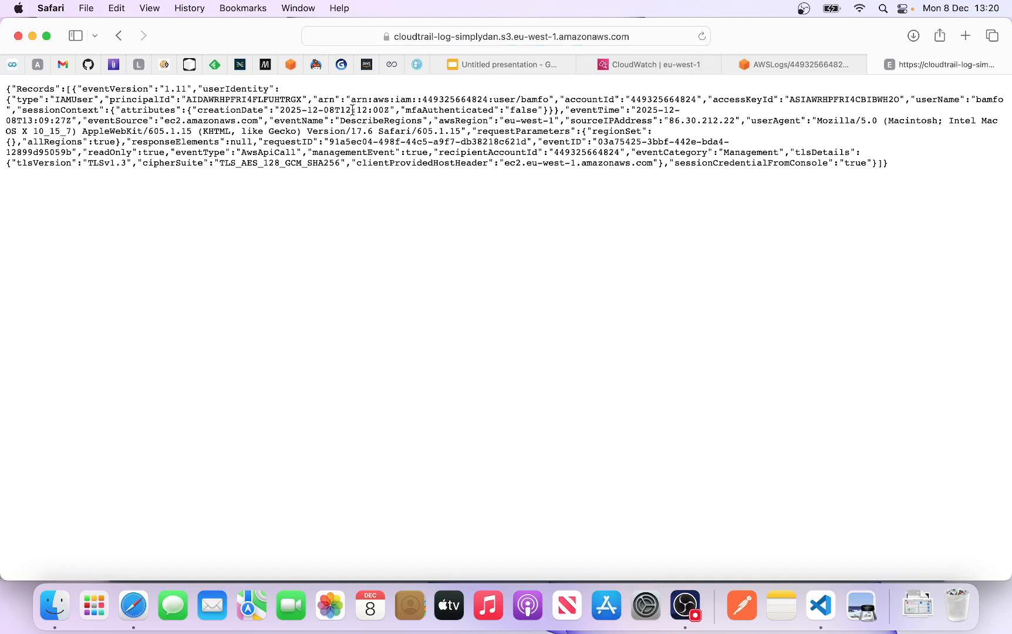
Examine the log record's user ARN, account ID, access key and user name fields, and its source IP address.
left_click_drag(349, 103, 550, 100)
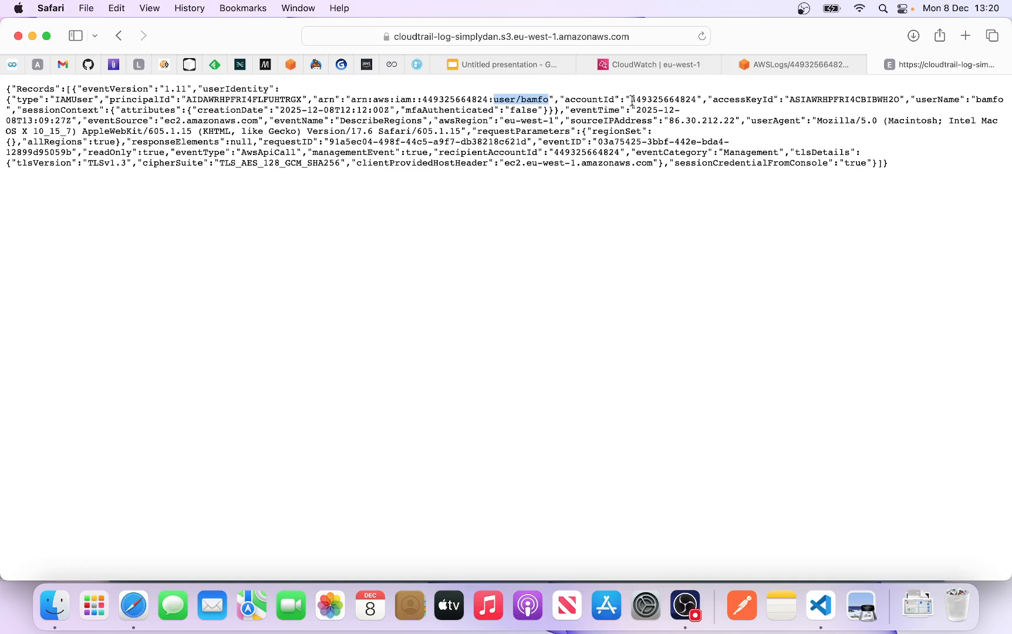
left_click_drag(631, 100, 681, 100)
left_click_drag(808, 100, 923, 109)
left_click(768, 185)
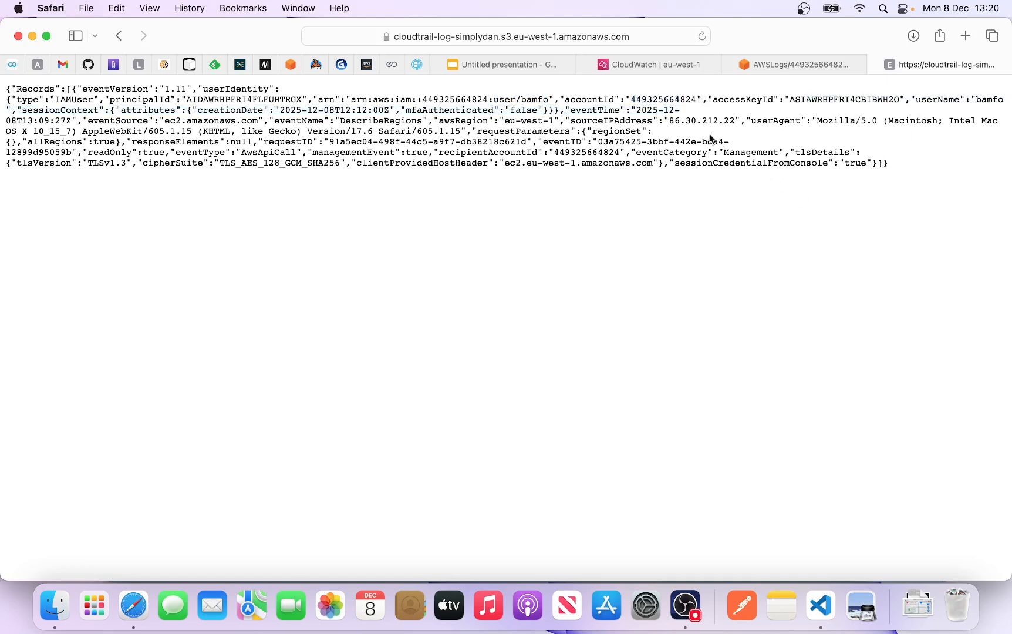
left_click_drag(663, 120, 741, 123)
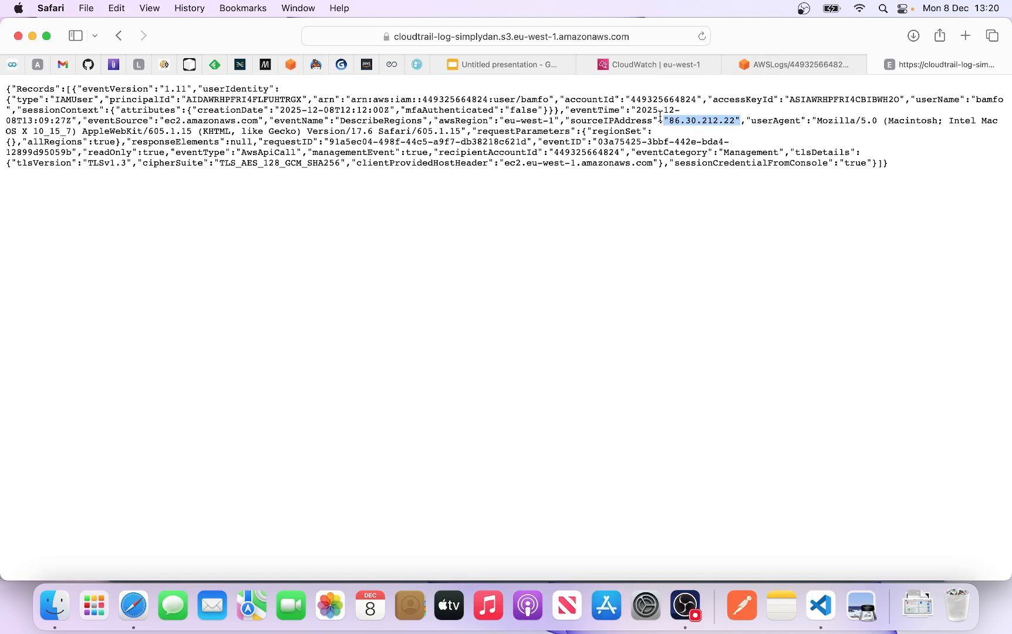
Return to the AWSLogs folder of the cloudtrail-log-simplydan bucket and switch to the CloudWatch console.
left_click(797, 64)
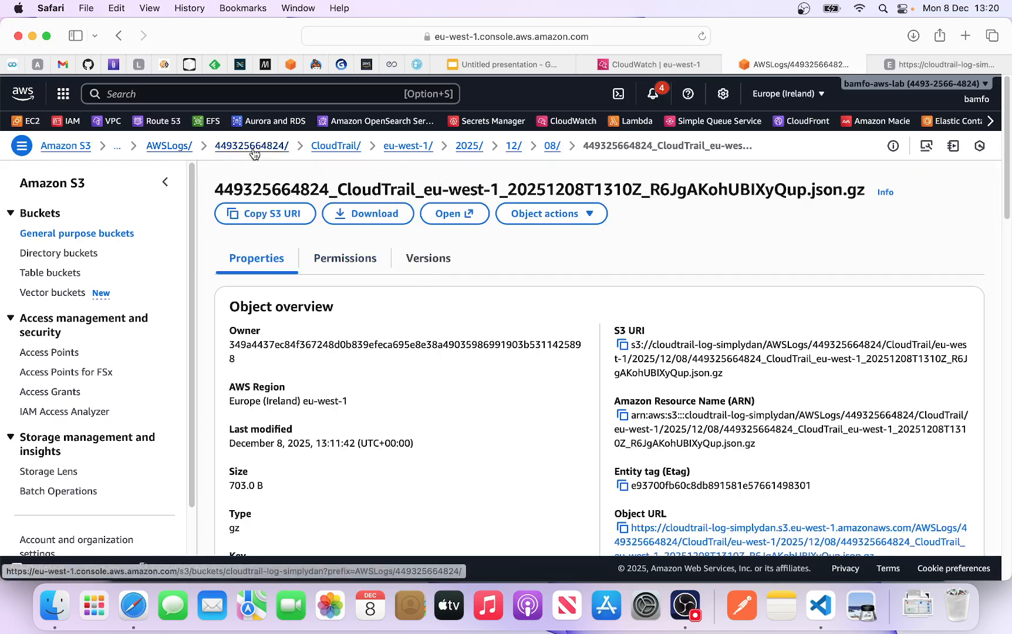
left_click(171, 147)
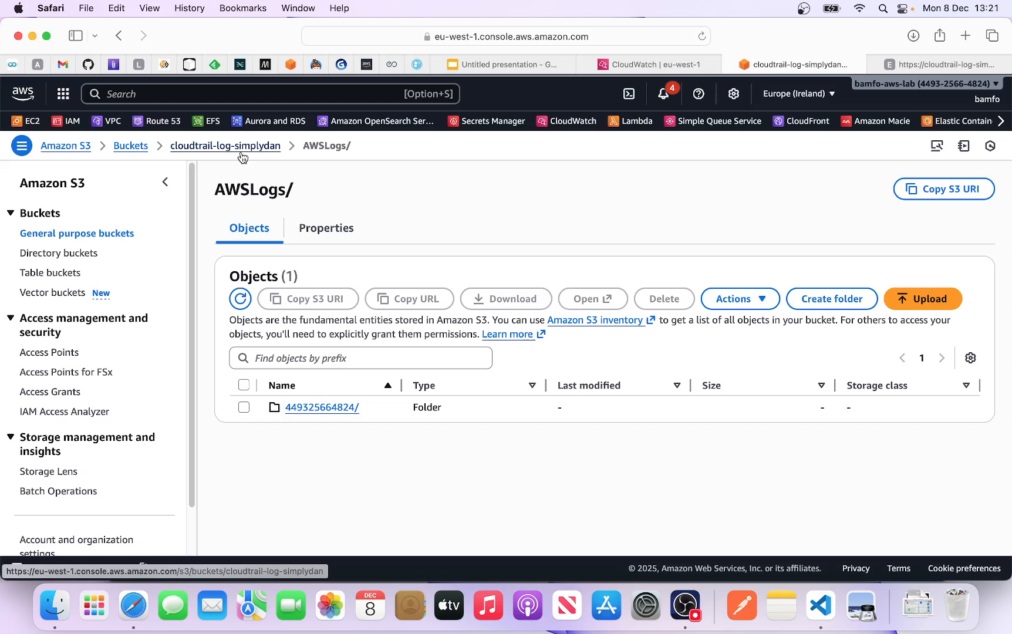
left_click(675, 65)
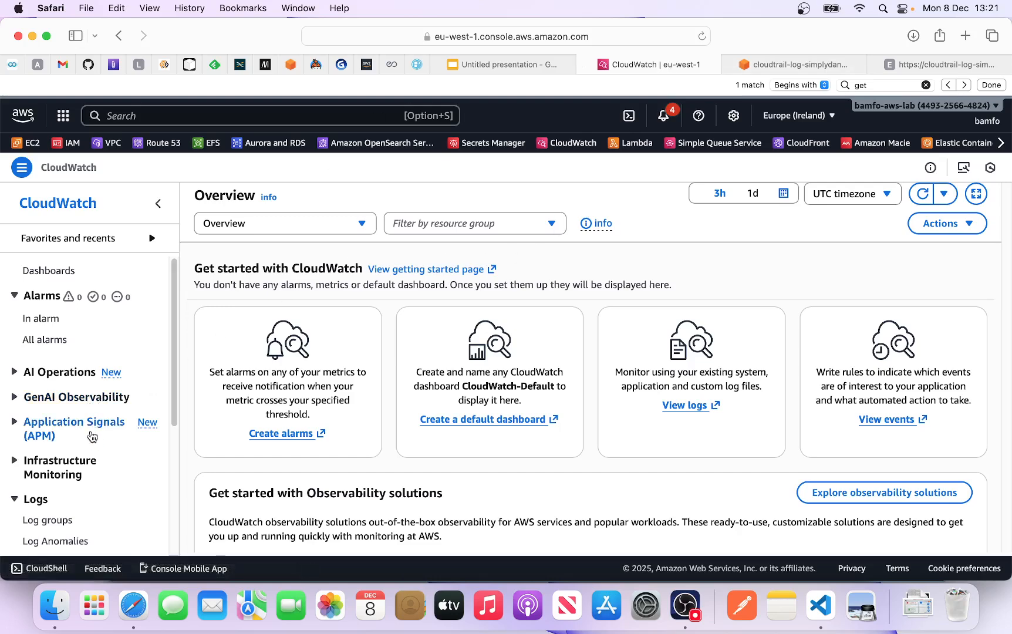
Open the loudtrail-logs-tech log group from the CloudWatch log groups list.
scroll(91, 436, "down", 1)
scroll(90, 436, "down", 5)
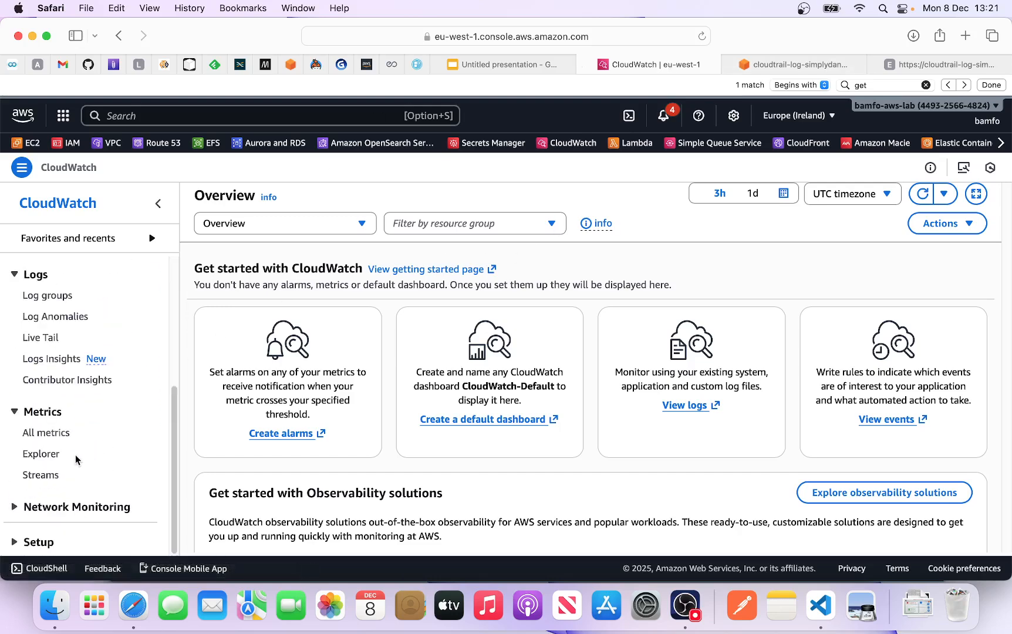
scroll(35, 339, "up", 1)
left_click(59, 318)
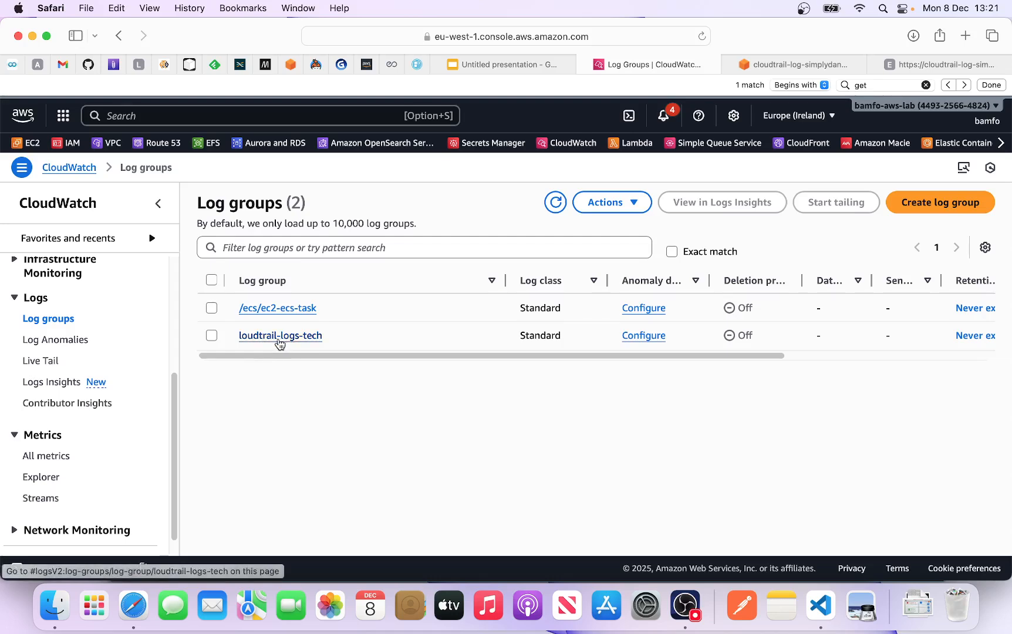
left_click(278, 337)
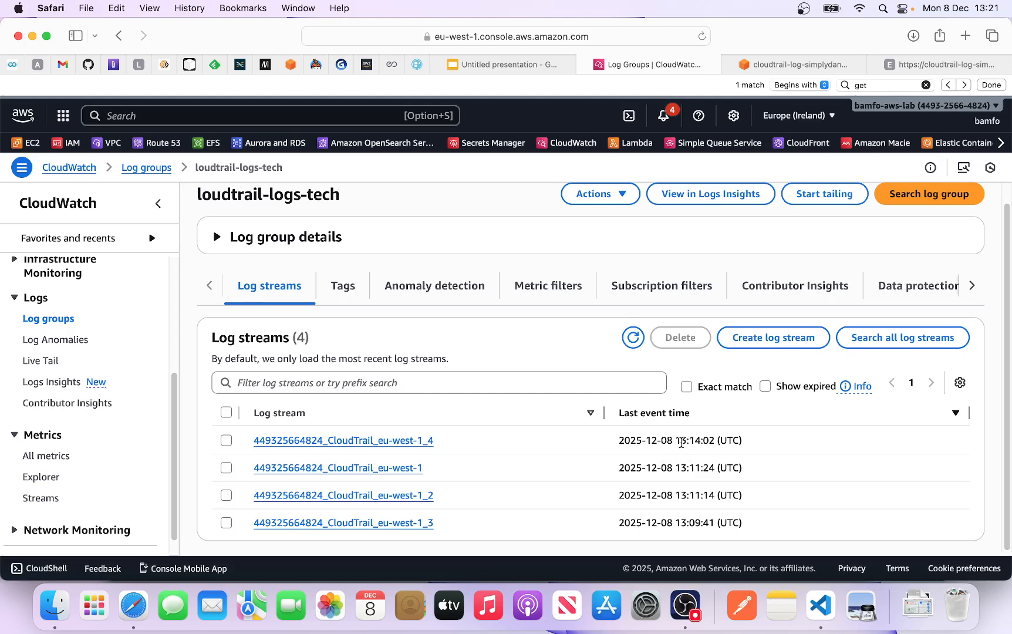
Check the last event times of the log streams and open the CloudTrail stream ending in eu-west-1_4.
left_click_drag(673, 441, 727, 437)
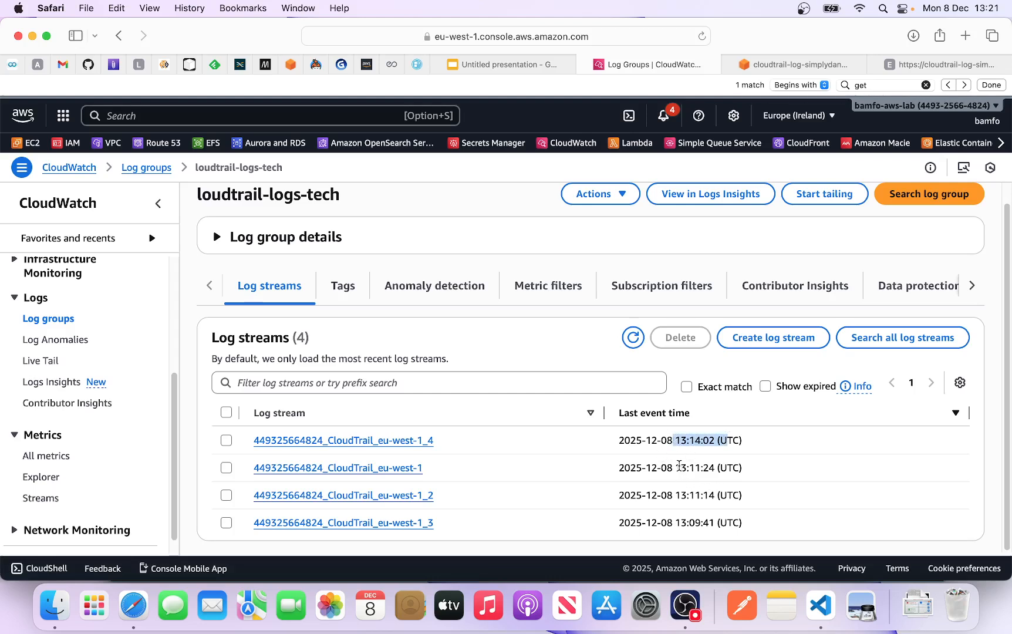
left_click_drag(675, 467, 727, 468)
left_click_drag(675, 494, 727, 494)
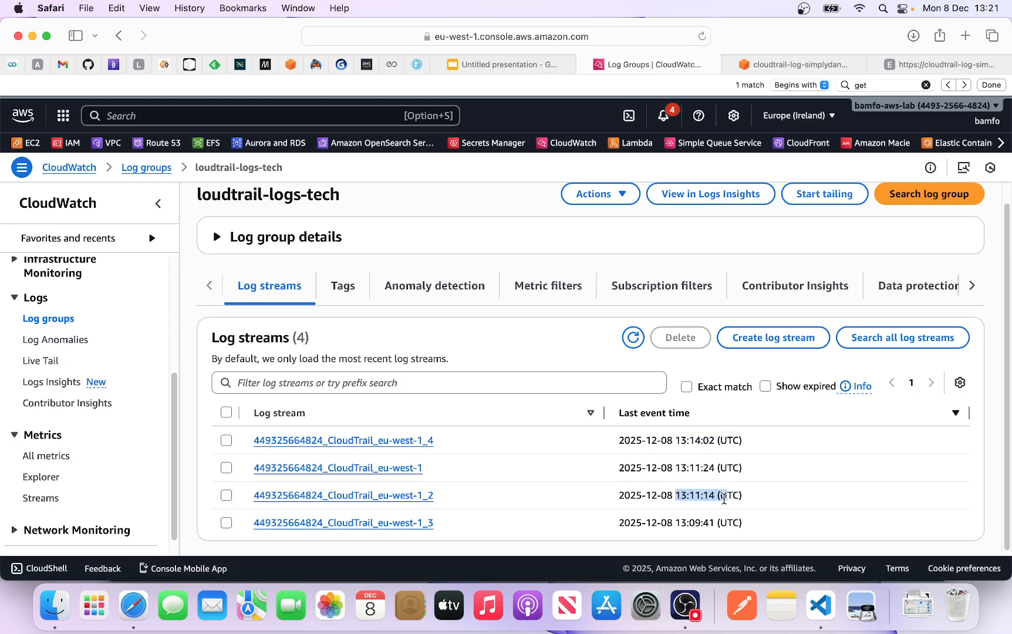
left_click(369, 442)
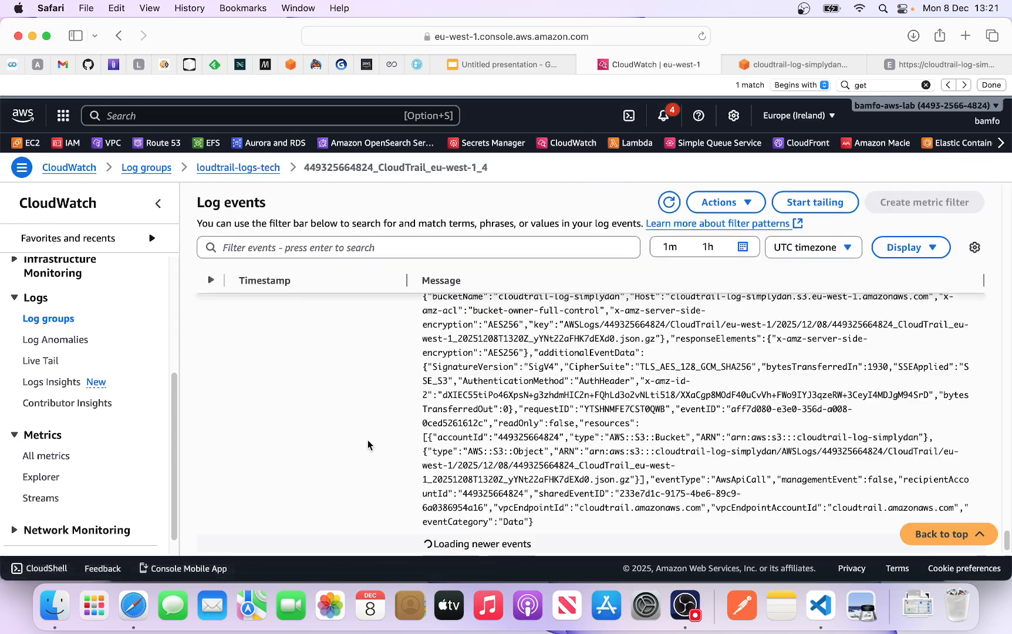
Review the bucket host in the log event timestamped 2025-12-08T13:21:02.632Z and expand the event into formatted JSON.
scroll(703, 410, "up", 3)
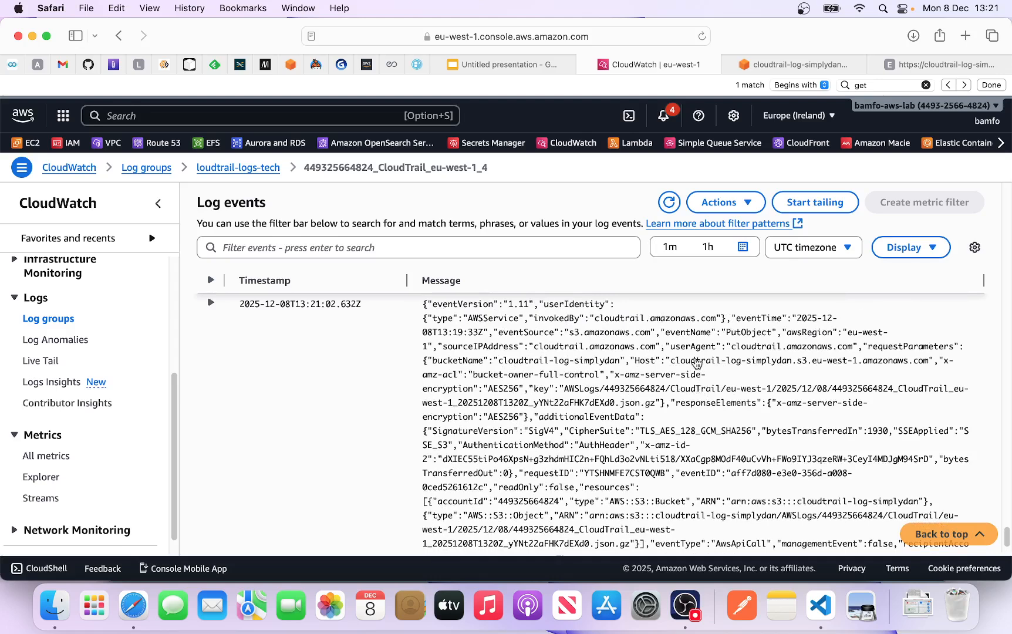
left_click_drag(672, 361, 838, 368)
scroll(733, 343, "up", 2)
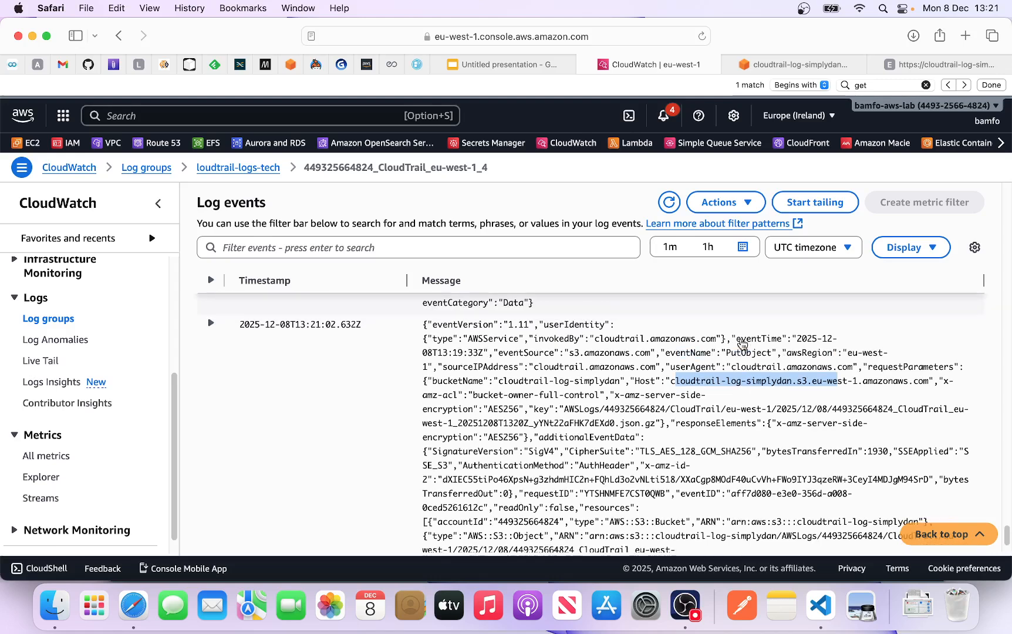
scroll(710, 396, "up", 1)
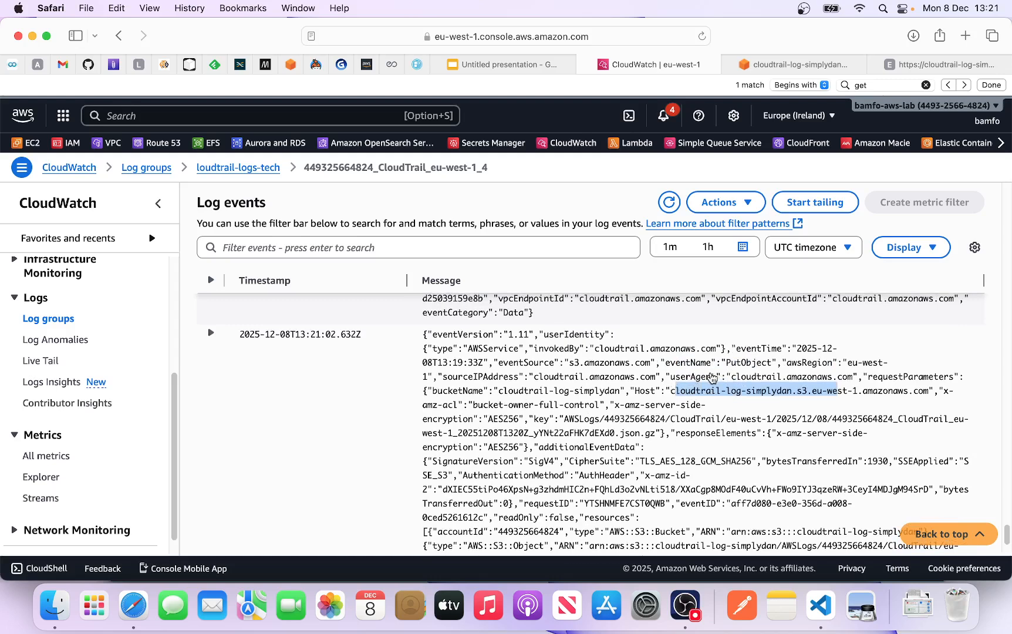
left_click(727, 411)
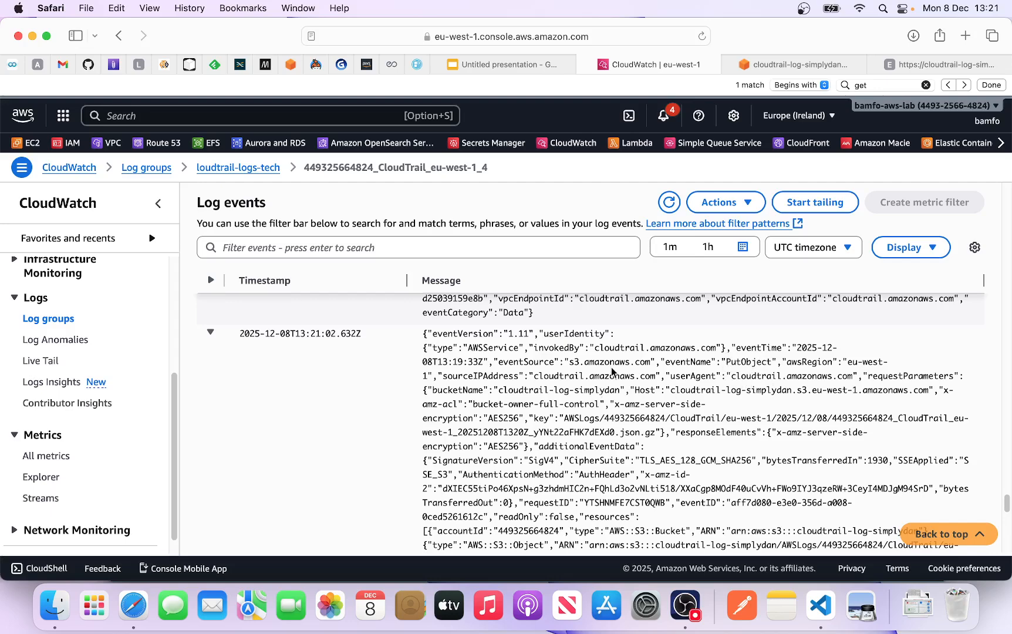
Examine the expanded event's request parameters, including the bucket name, and the bucket ARN in its resources section.
scroll(663, 358, "down", 15)
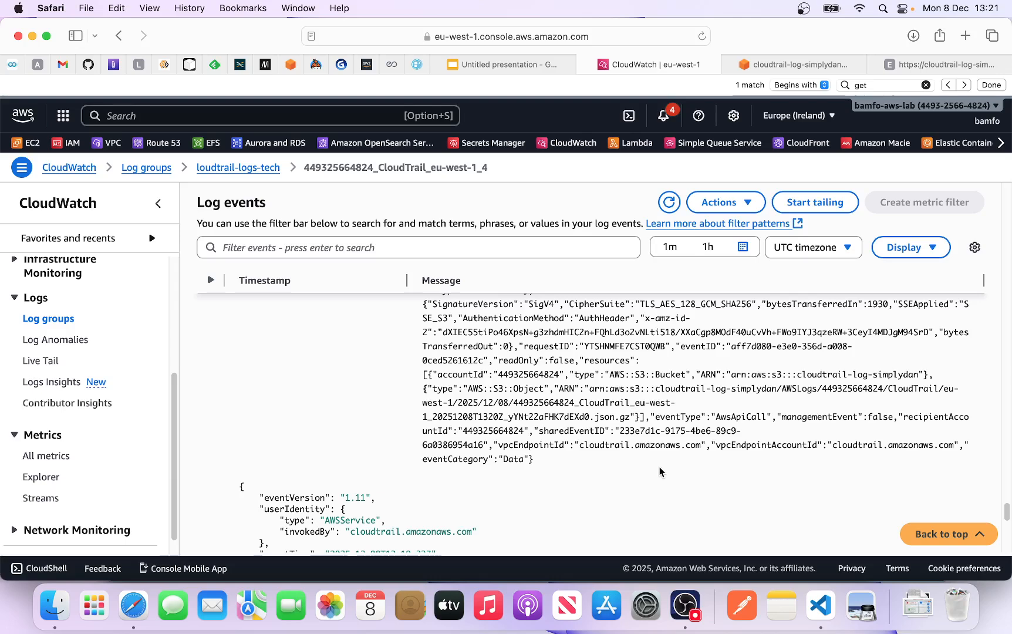
left_click_drag(347, 393, 474, 404)
left_click_drag(371, 376, 416, 376)
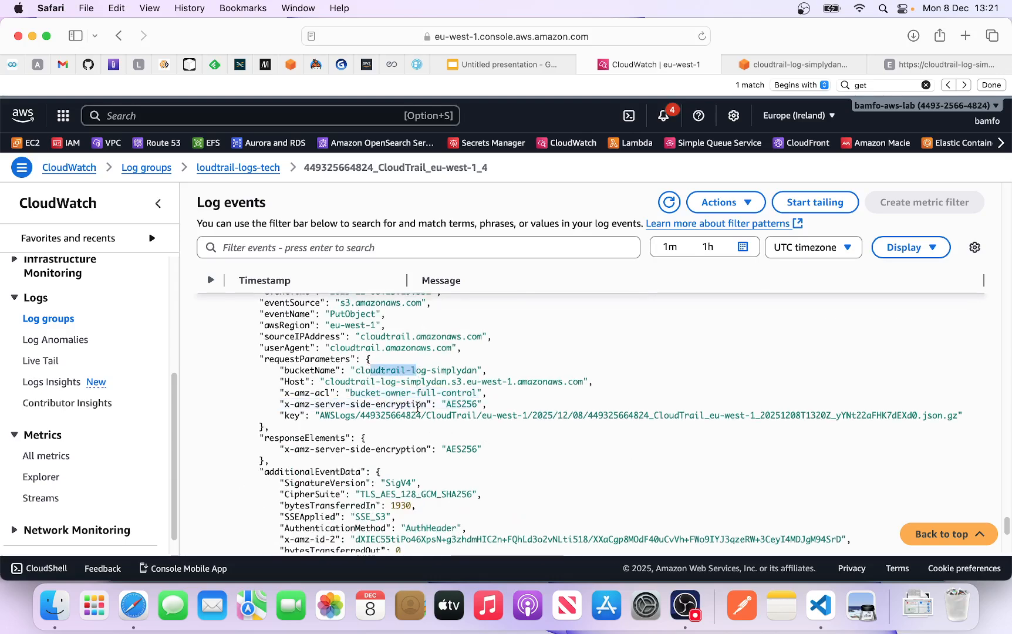
scroll(416, 477, "down", 1)
left_click_drag(356, 465, 576, 452)
scroll(522, 499, "down", 5)
scroll(521, 496, "down", 1)
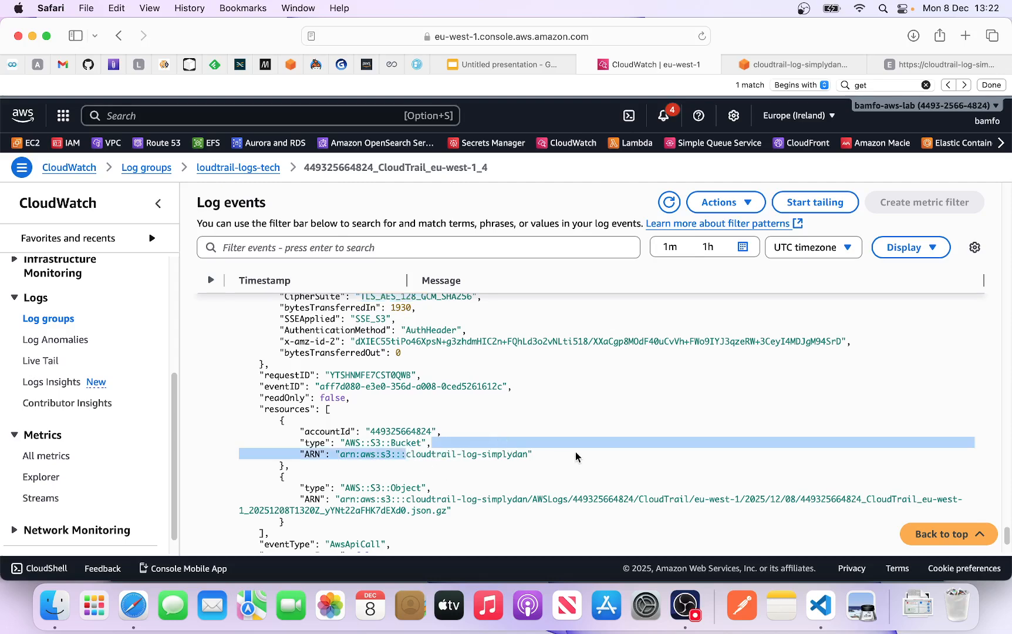